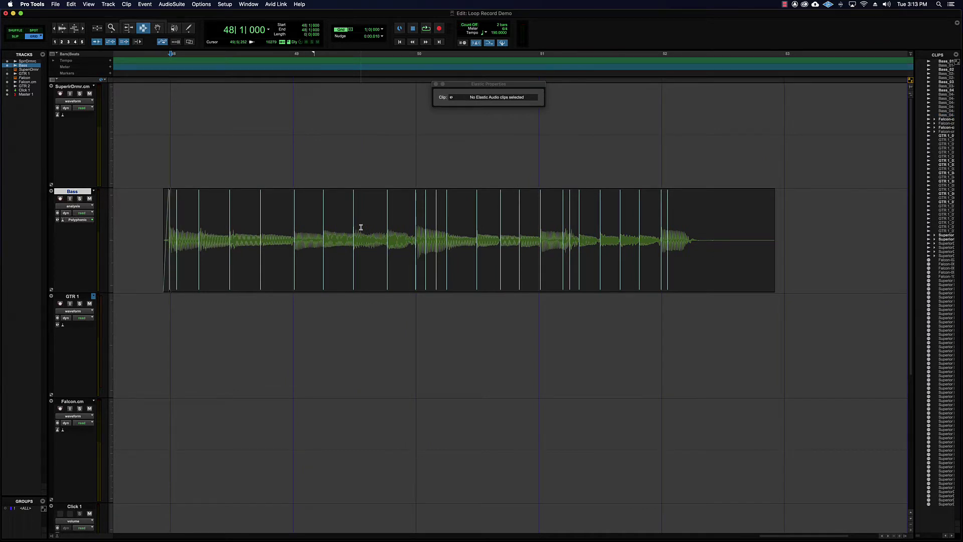
Set the playback start at bar 48 and switch the Edit mode to Slip for free editing
click(181, 204)
click(15, 38)
drag(162, 241, 500, 239)
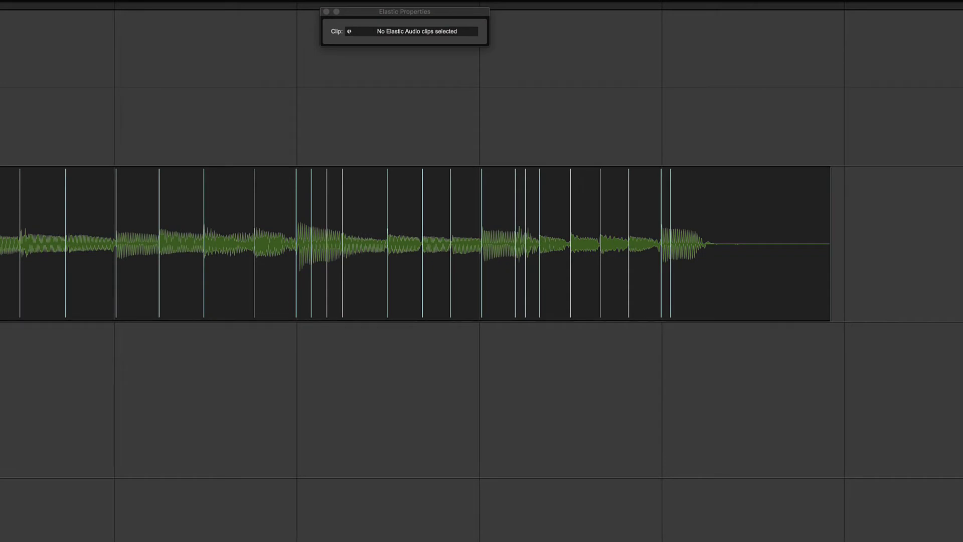
key(super+bracketright)
key(super+bracketright)
scroll(74, 257, right, 5)
click(78, 242)
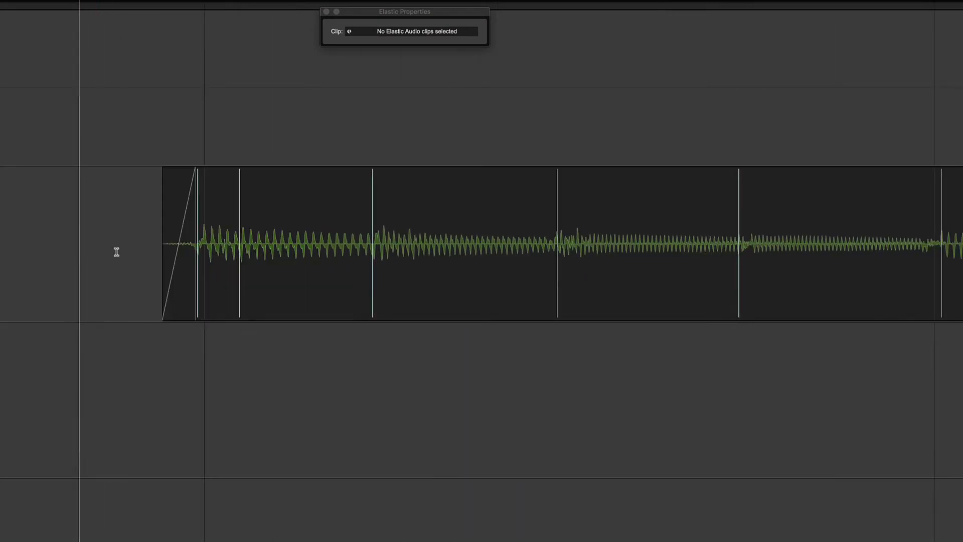
key(space)
key(space)
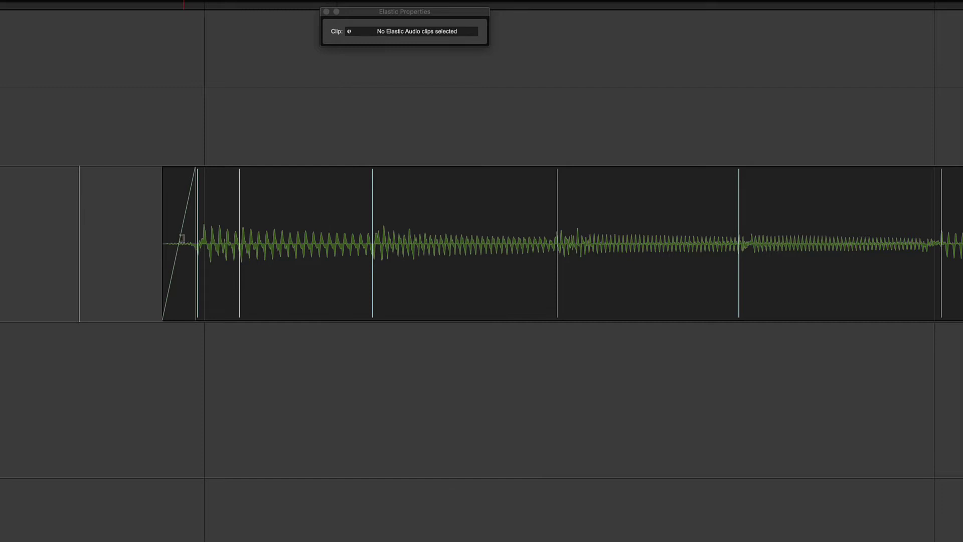
drag(336, 245, 15, 252)
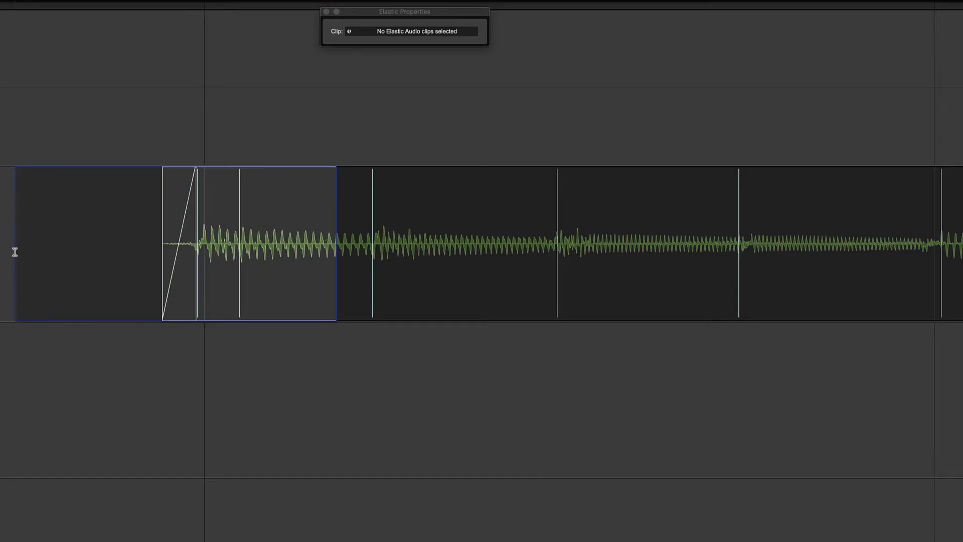
key(space)
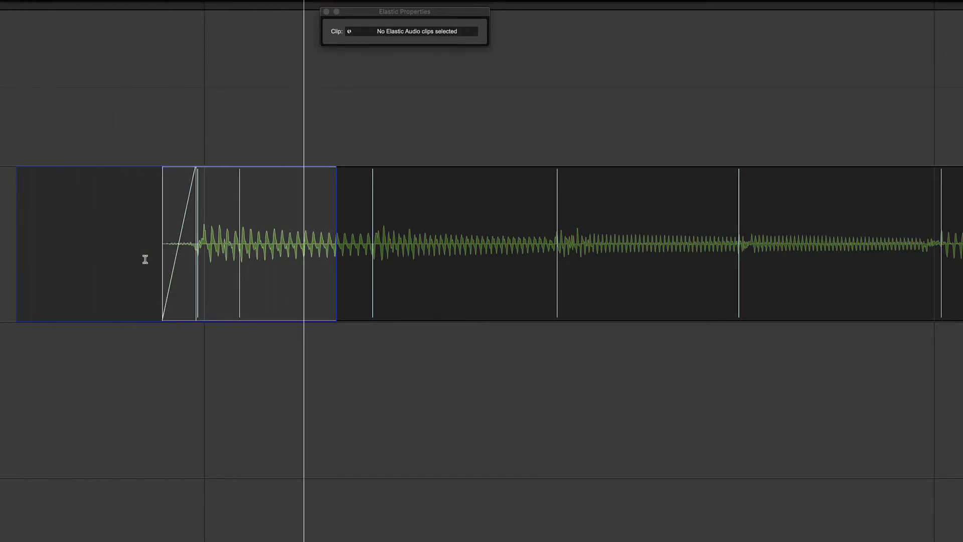
key(space)
click(240, 224)
click(198, 232)
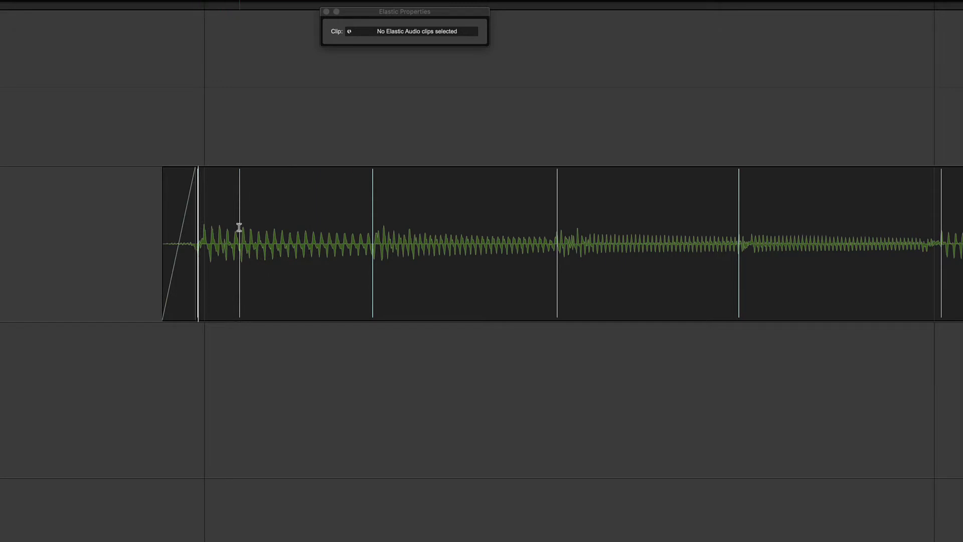
click(239, 228)
key(super+bracketleft)
key(super+bracketleft)
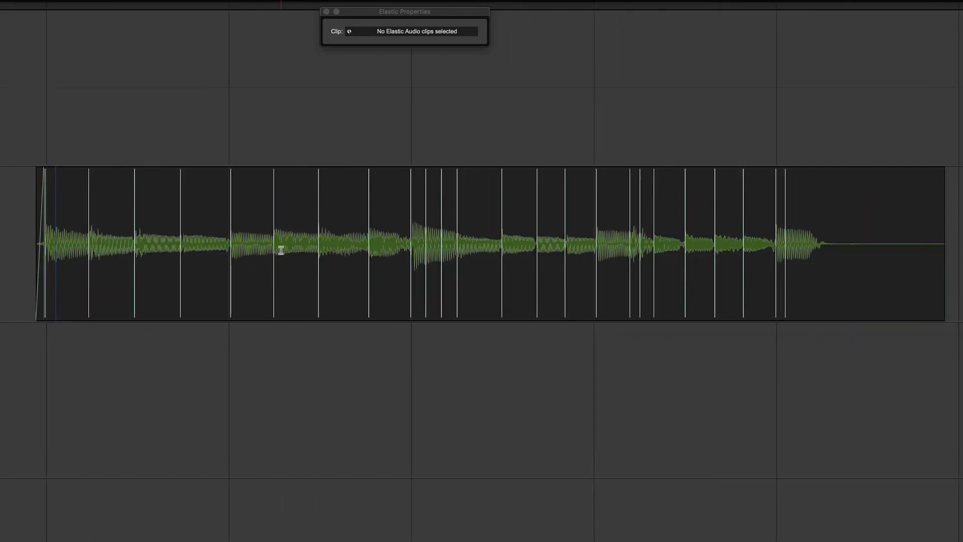
drag(411, 232, 492, 246)
key(space)
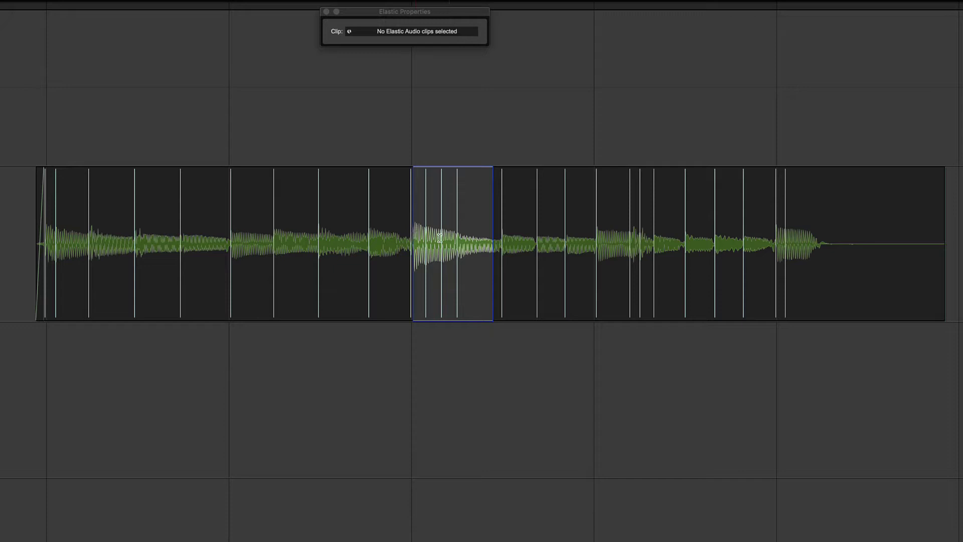
click(623, 234)
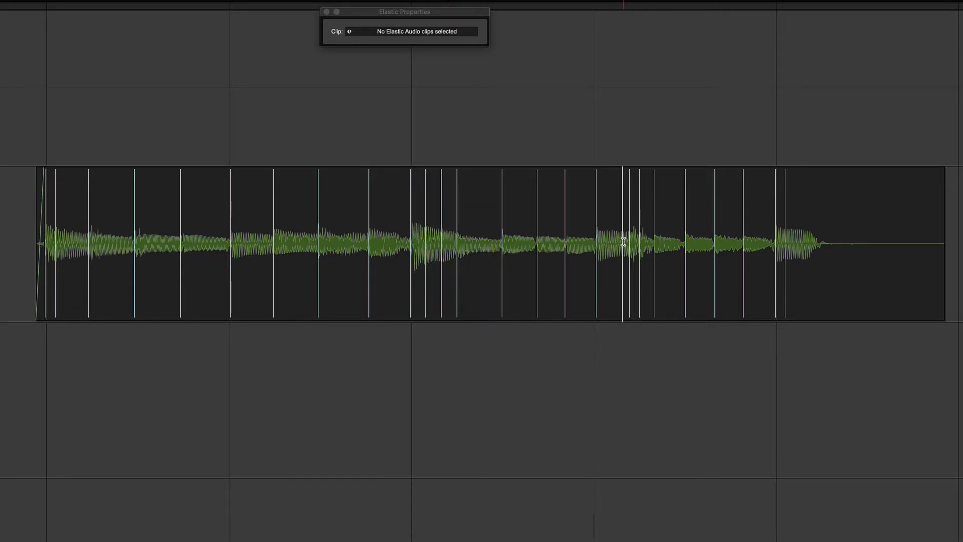
drag(766, 210, 836, 208)
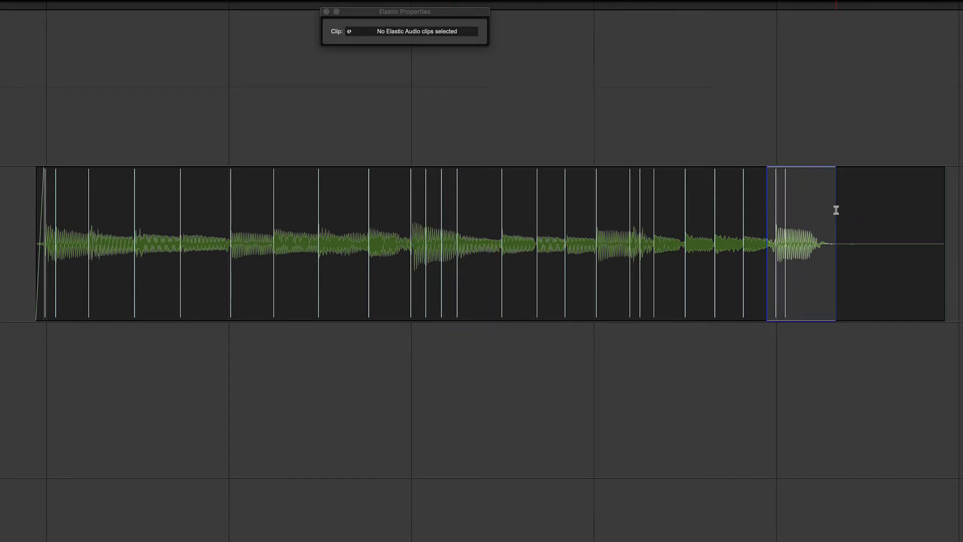
click(27, 201)
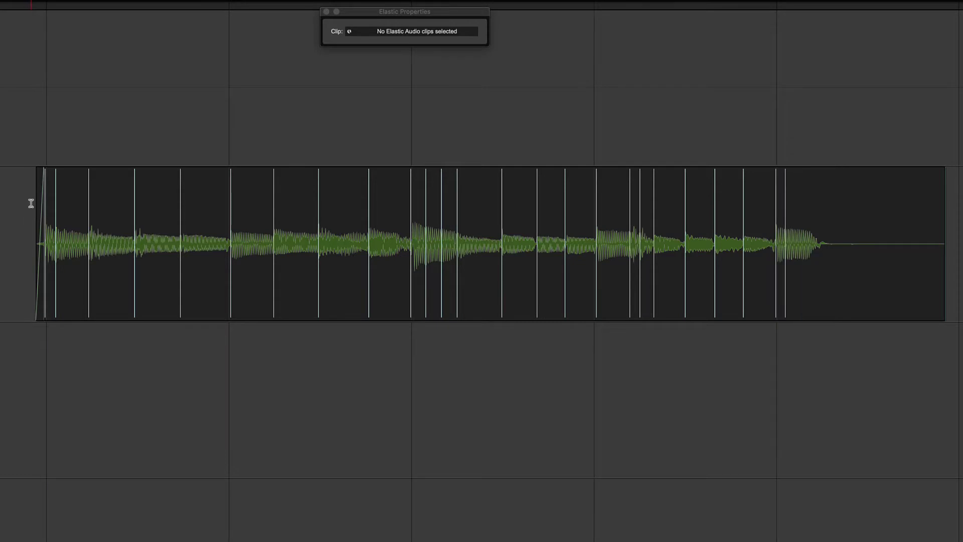
drag(52, 195, 64, 192)
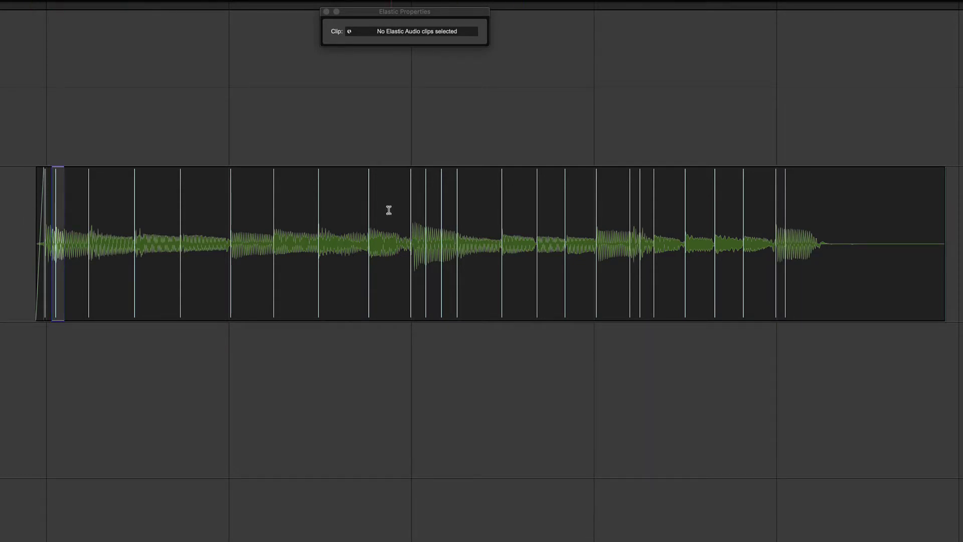
drag(419, 189, 447, 190)
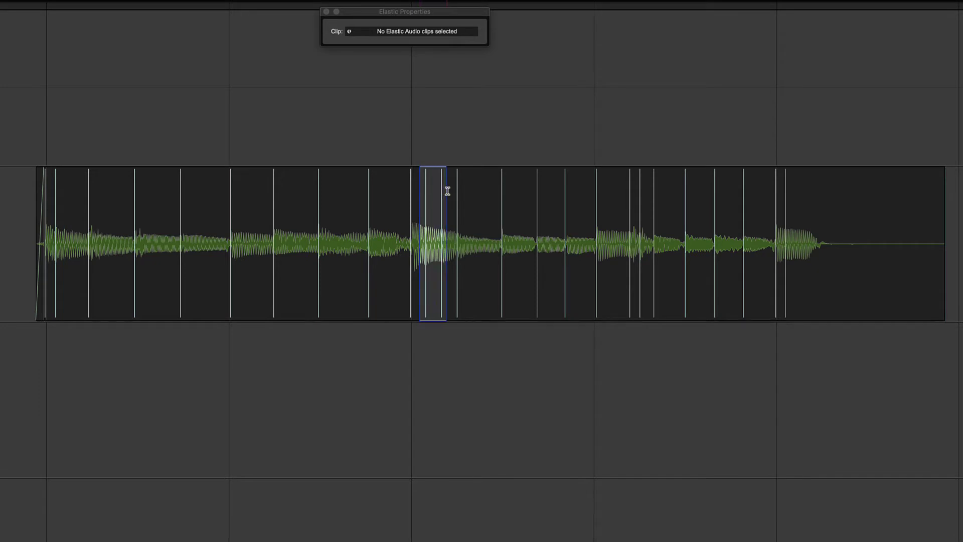
click(422, 189)
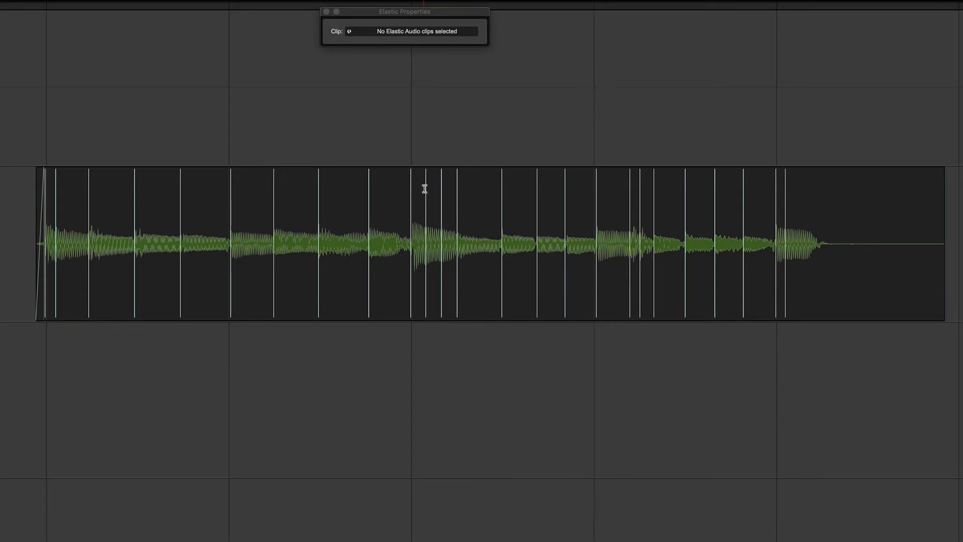
click(334, 132)
Show the Bass track as a plain waveform and select the Bass_04-07 clip
key(ctrl+minus)
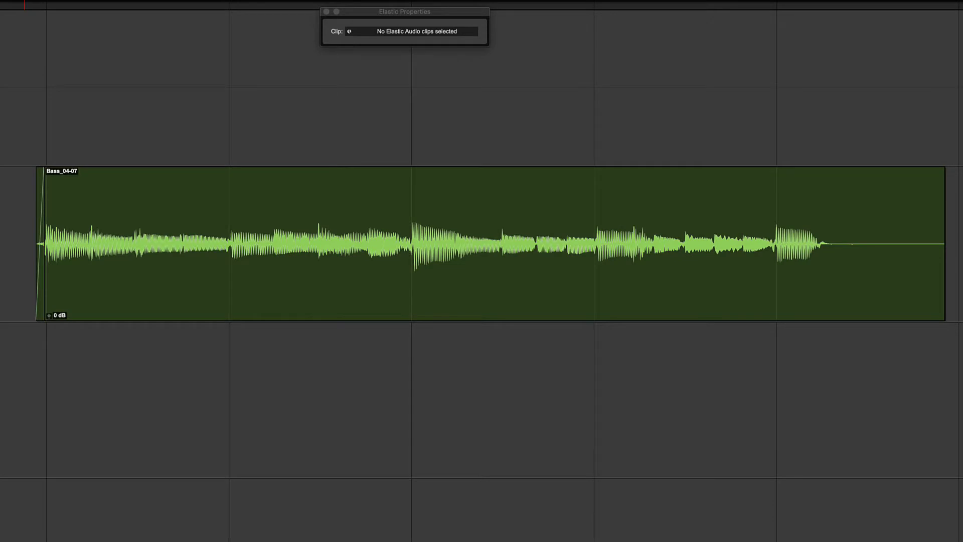
click(216, 246)
drag(390, 15, 223, 73)
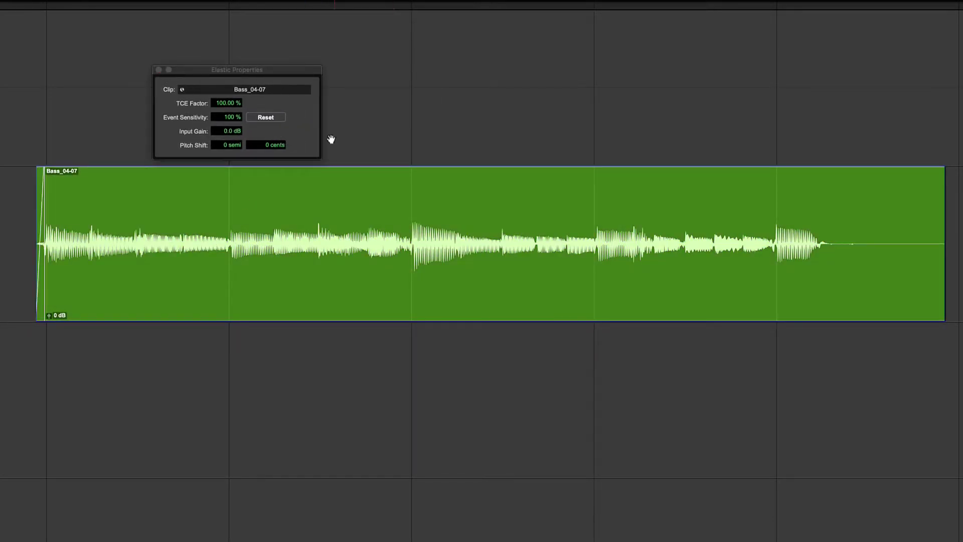
click(159, 69)
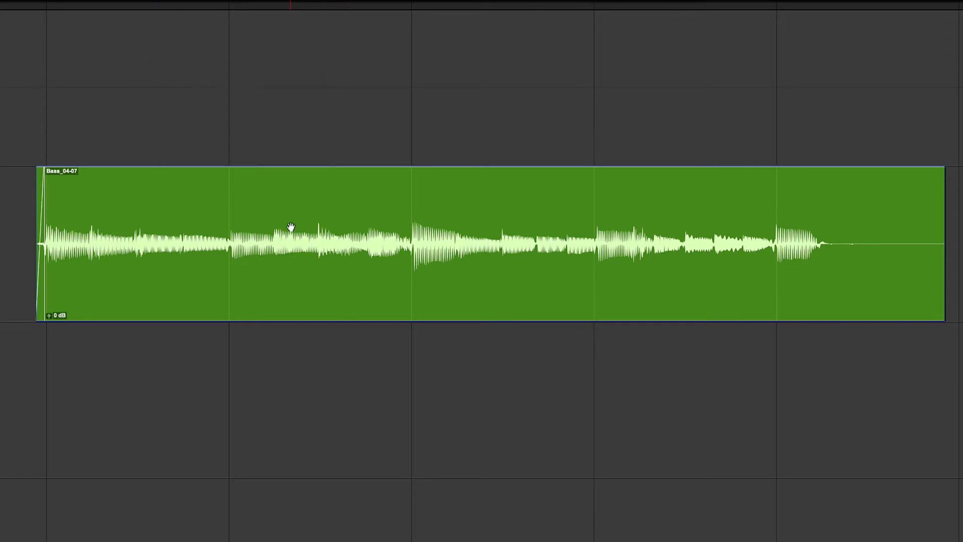
Open Elastic Properties for Bass_04-07 from the Clip menu and move the window aside
right_click(270, 210)
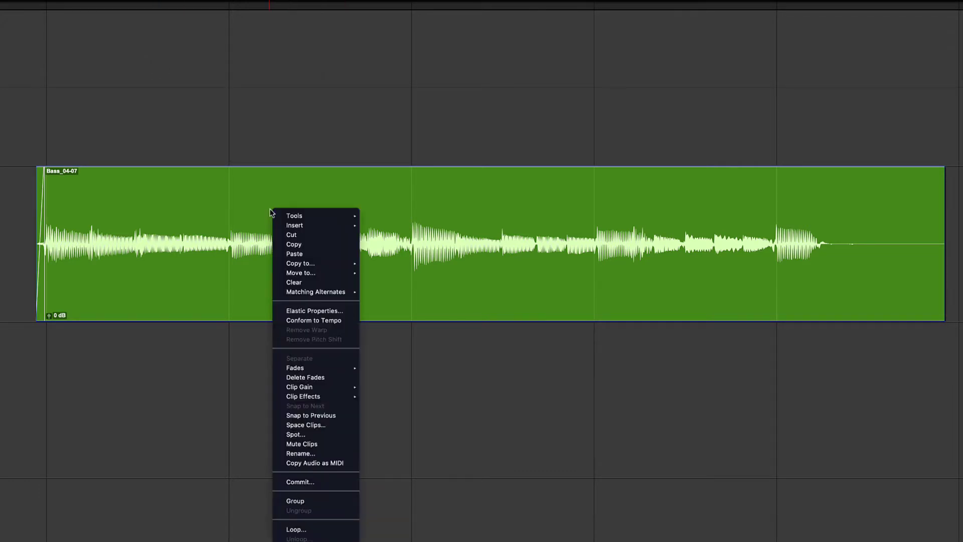
click(314, 310)
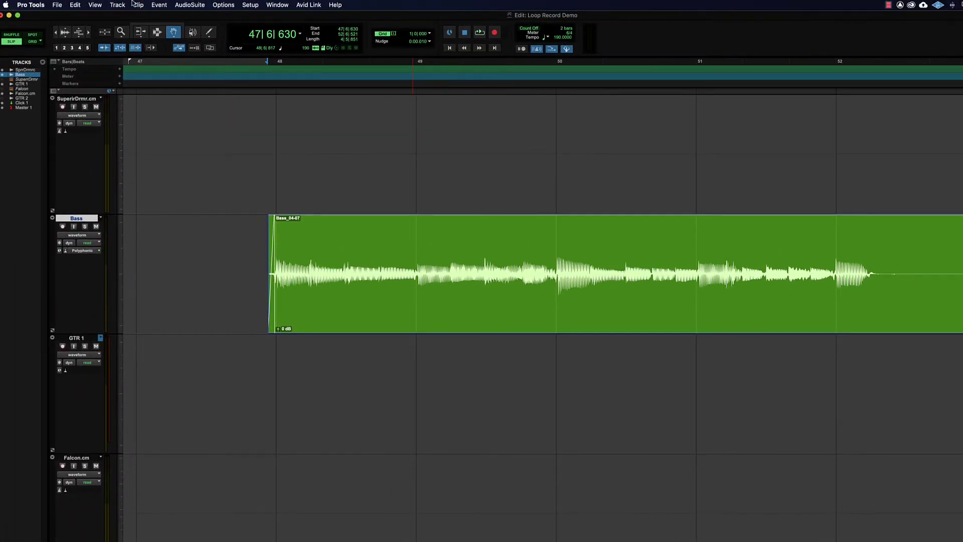
click(134, 4)
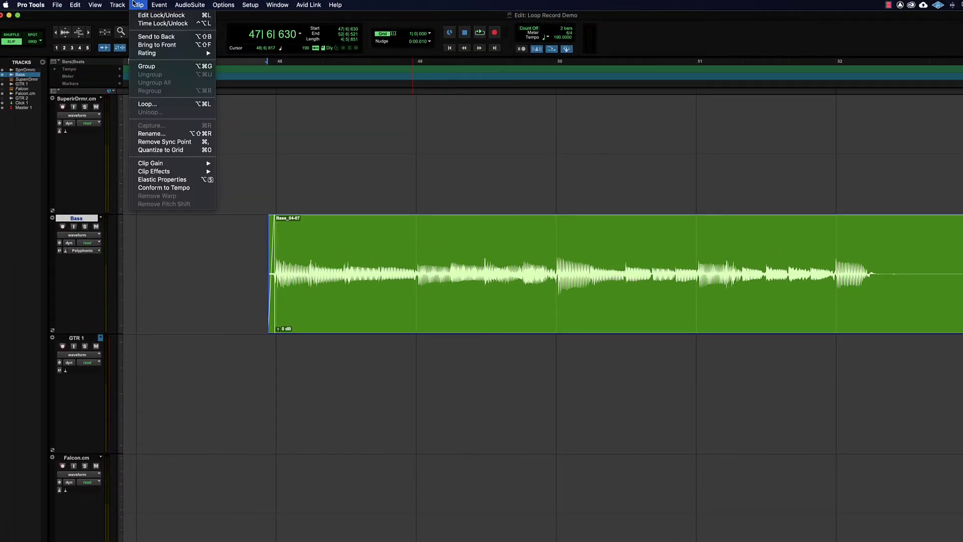
click(179, 180)
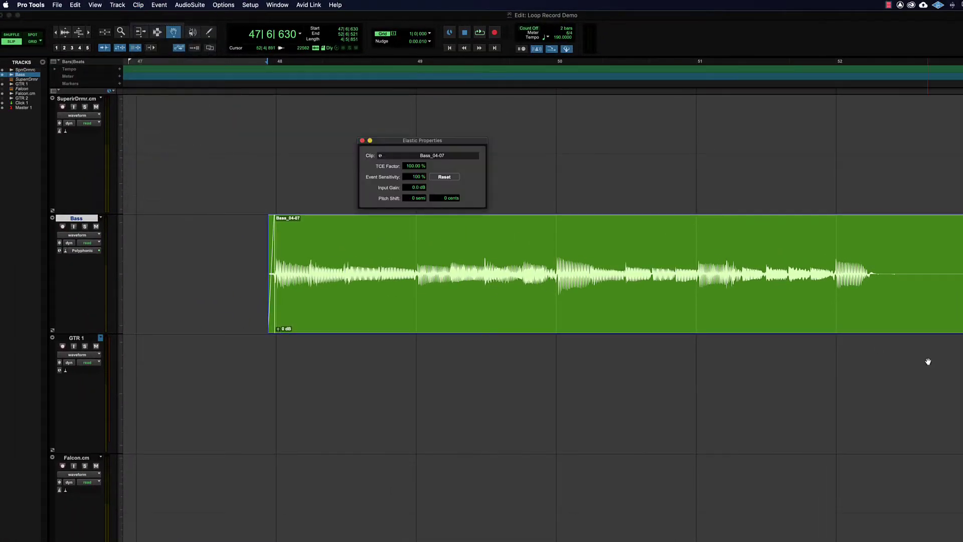
mouse_move(438, 141)
mouse_down()
mouse_move(425, 140)
mouse_move(456, 134)
mouse_up()
Switch Bass to Analysis view, set Event Sensitivity to 98%, and loop-play the clip to check detection
click(78, 234)
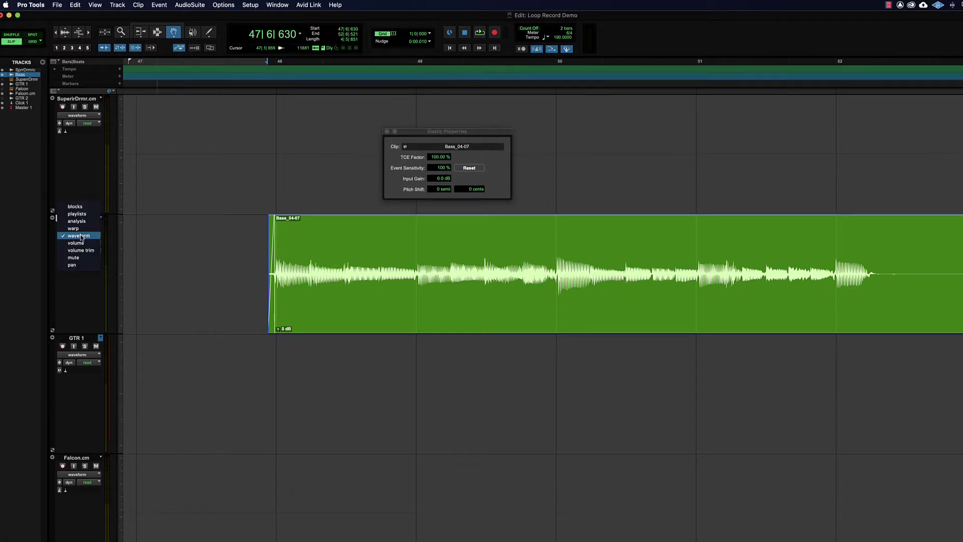
click(76, 241)
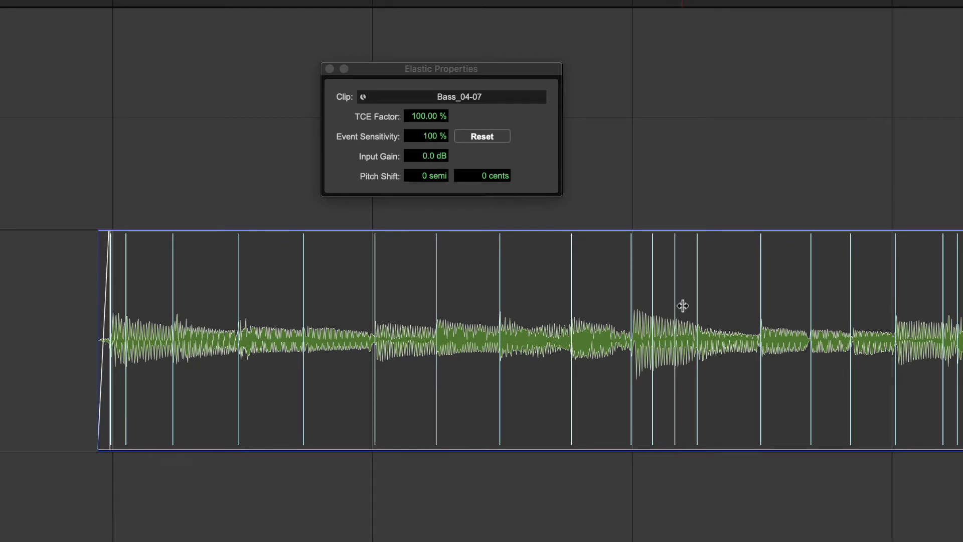
click(432, 139)
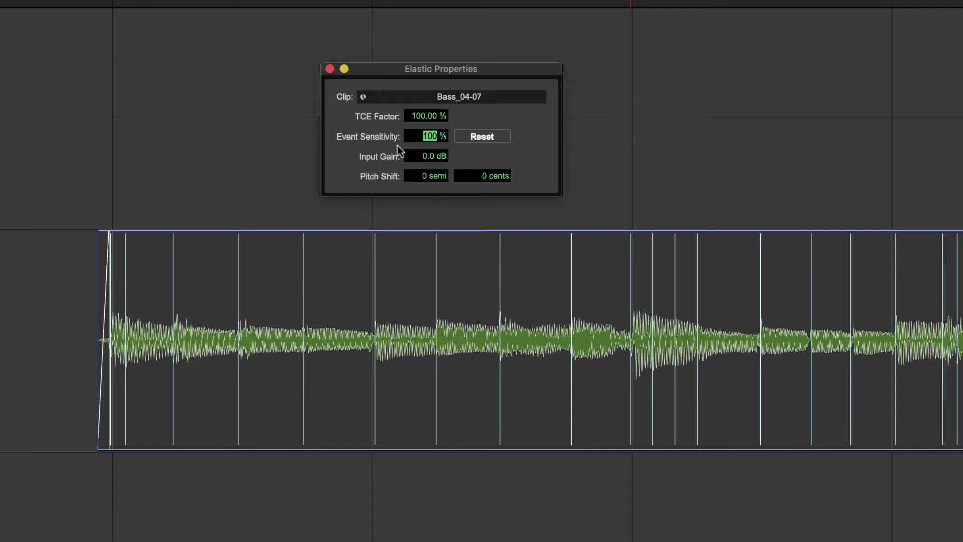
text(98)
key(Return)
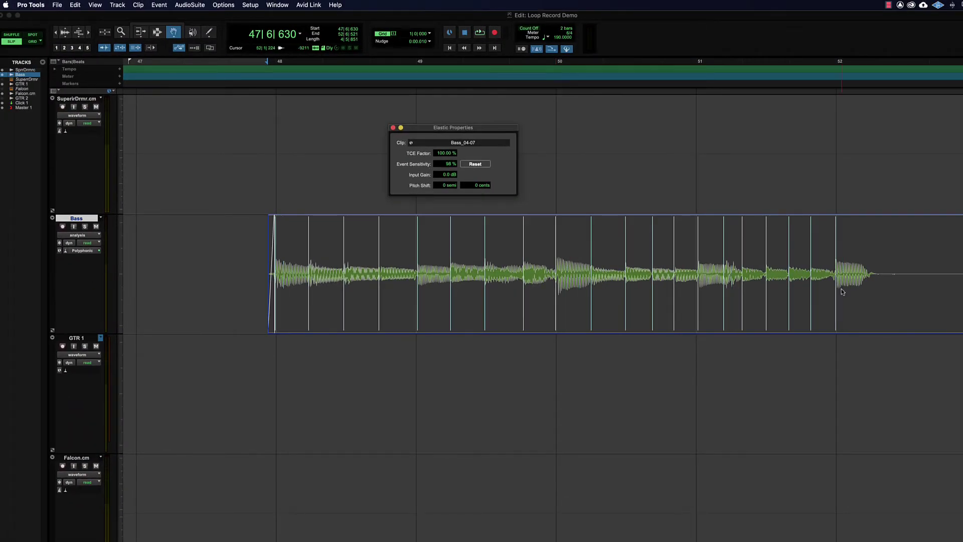
key(space)
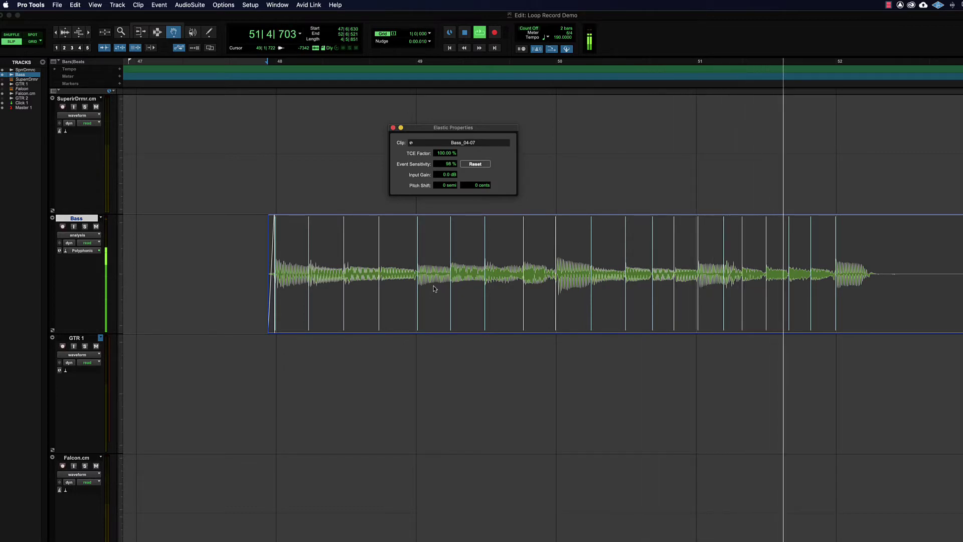
key(space)
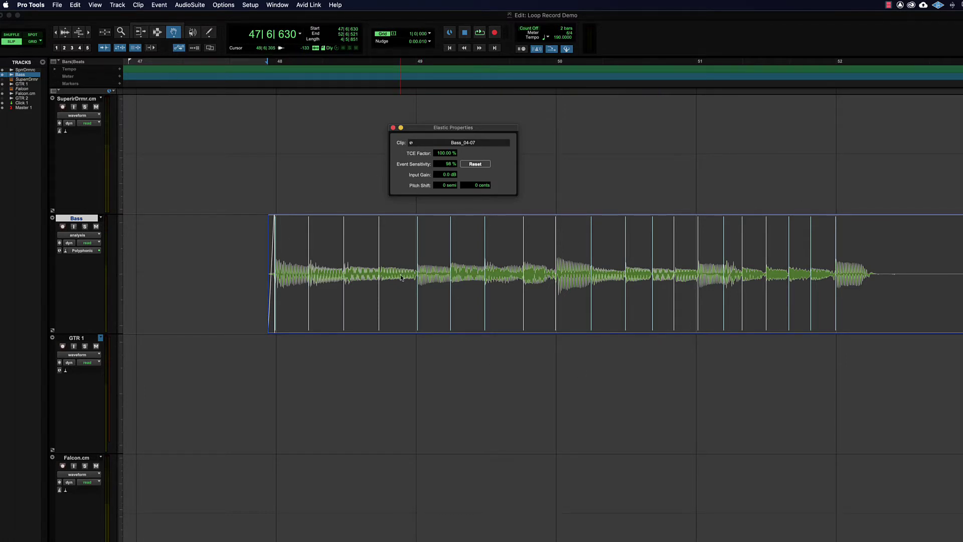
Return the Bass track to Waveform view and close the Elastic Properties window
click(68, 236)
click(73, 227)
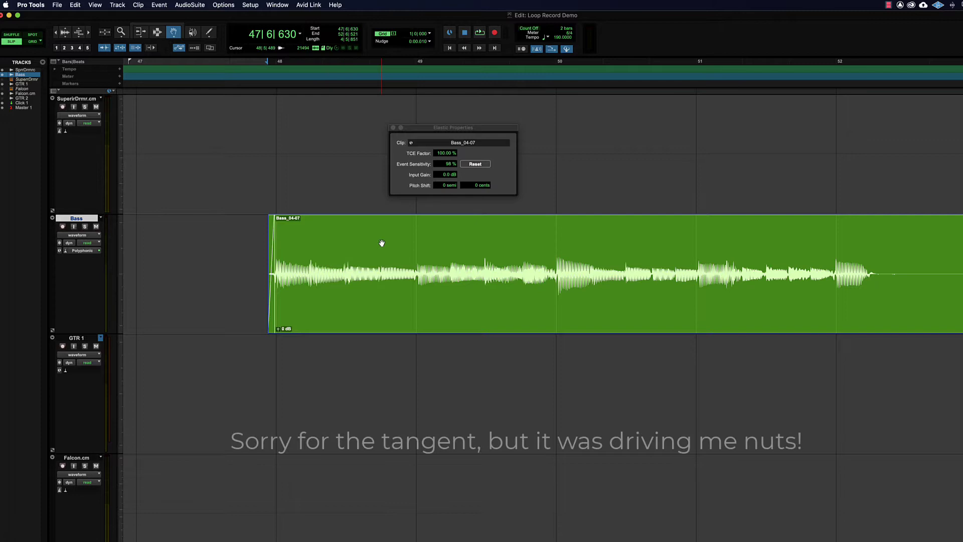
click(393, 127)
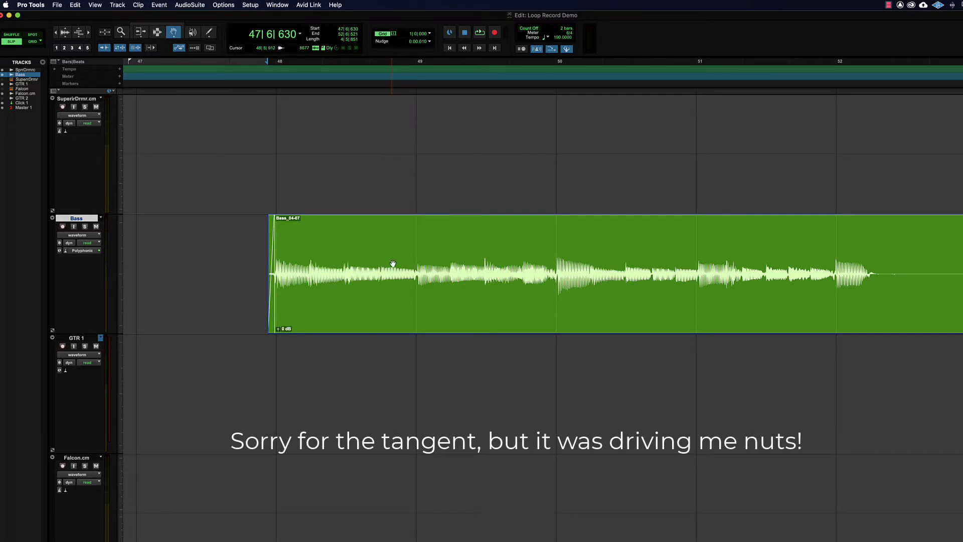
Try Conform to Tempo on the Bass clip, then undo it
right_click(393, 263)
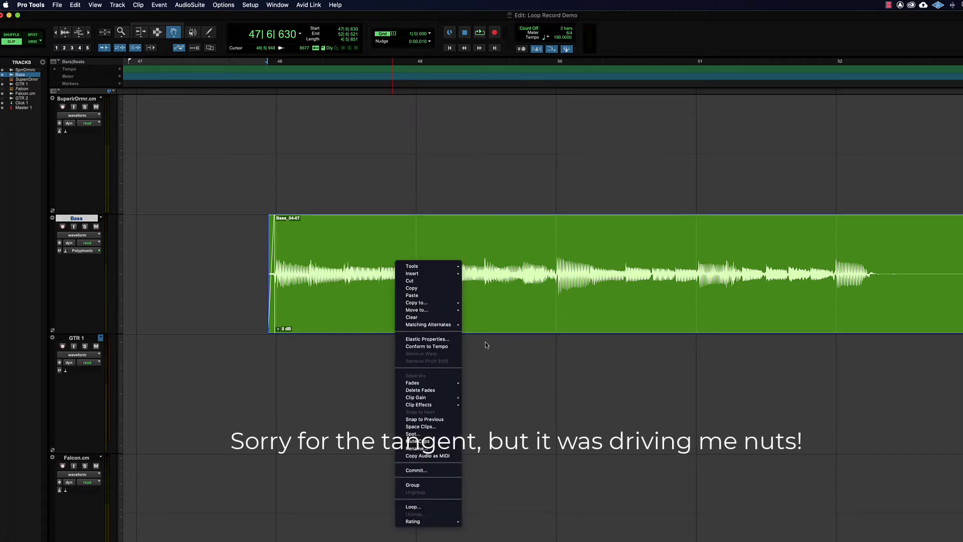
click(420, 346)
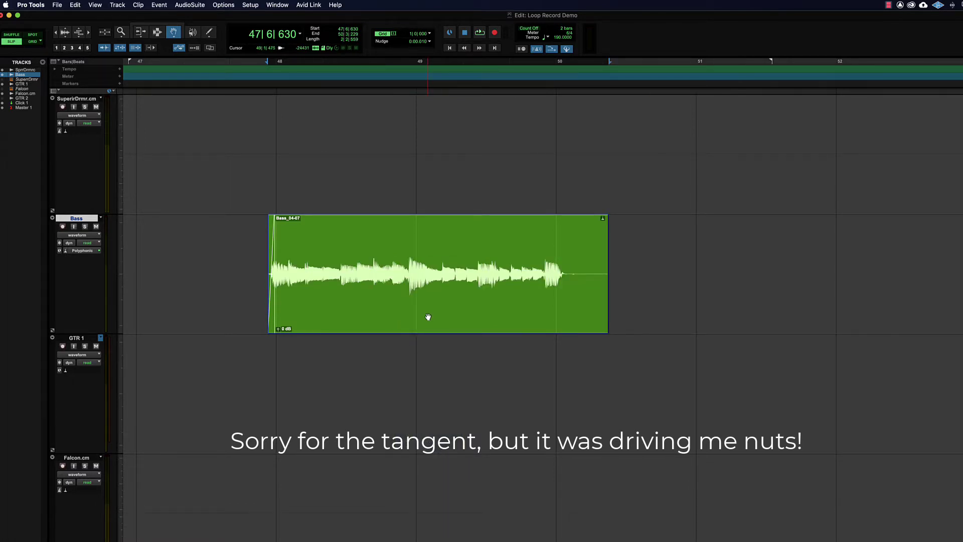
key(super+z)
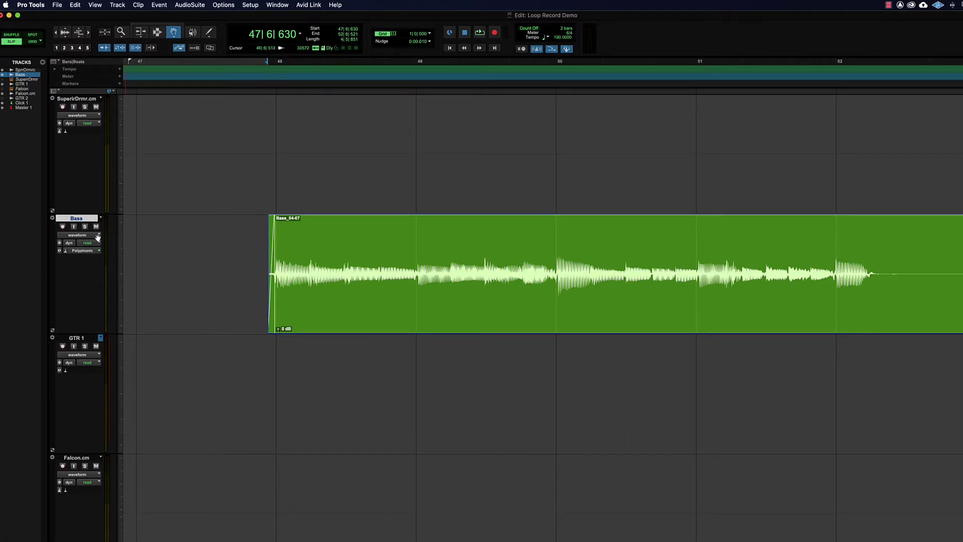
key(F7)
click(274, 239)
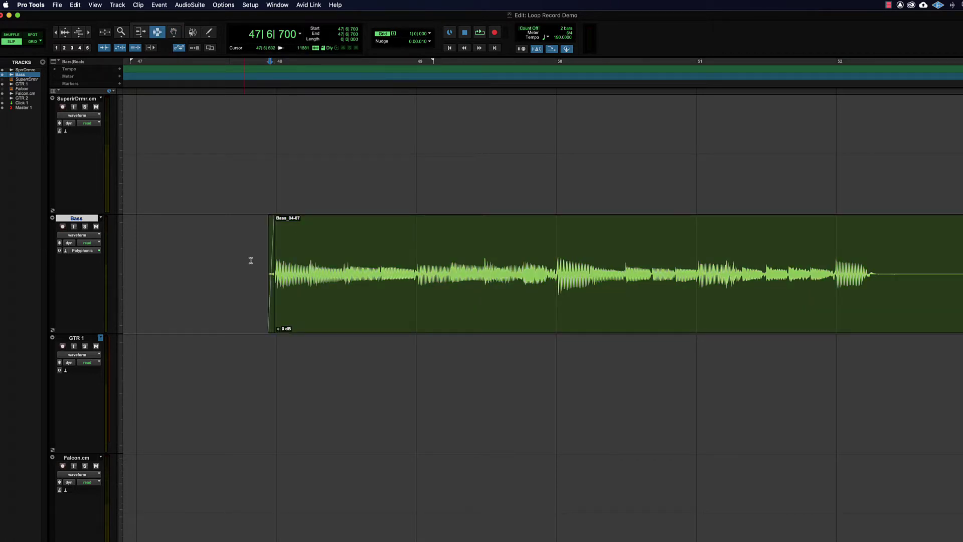
click(221, 257)
key(space)
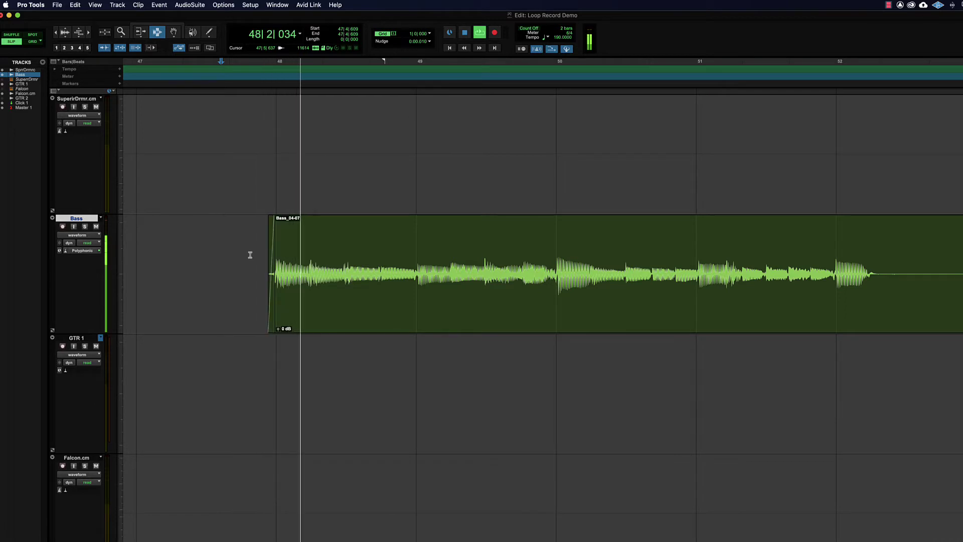
key(space)
click(21, 102)
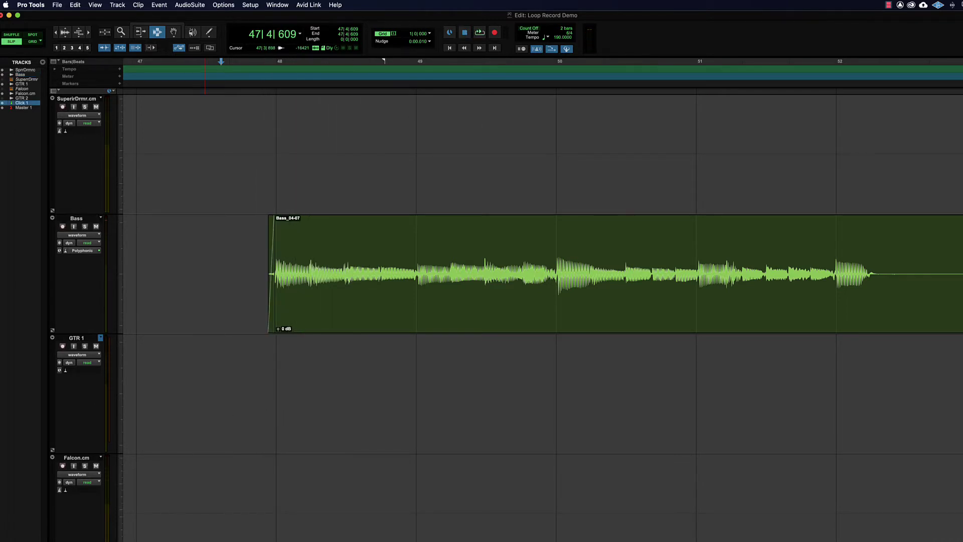
key(super+equal)
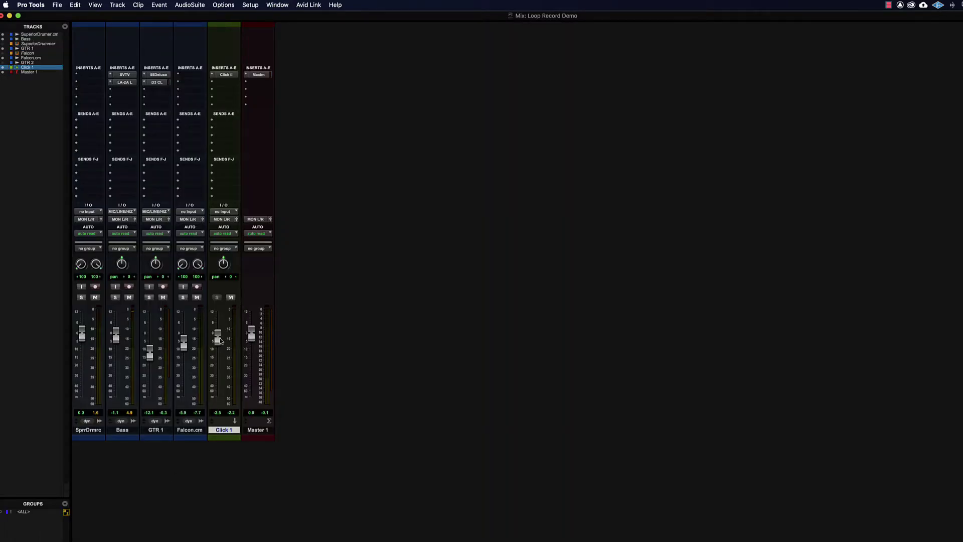
key(super+equal)
click(257, 276)
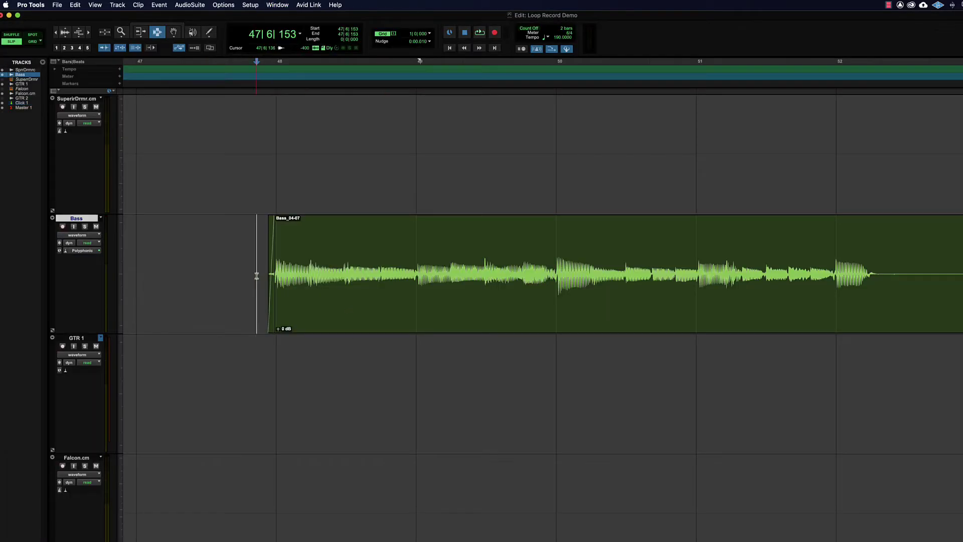
click(137, 274)
key(space)
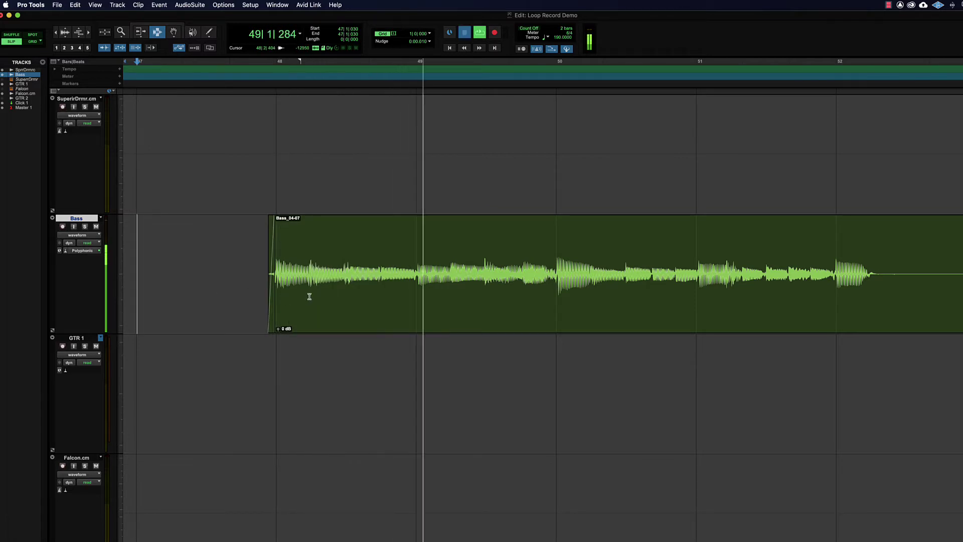
key(space)
drag(274, 253, 415, 246)
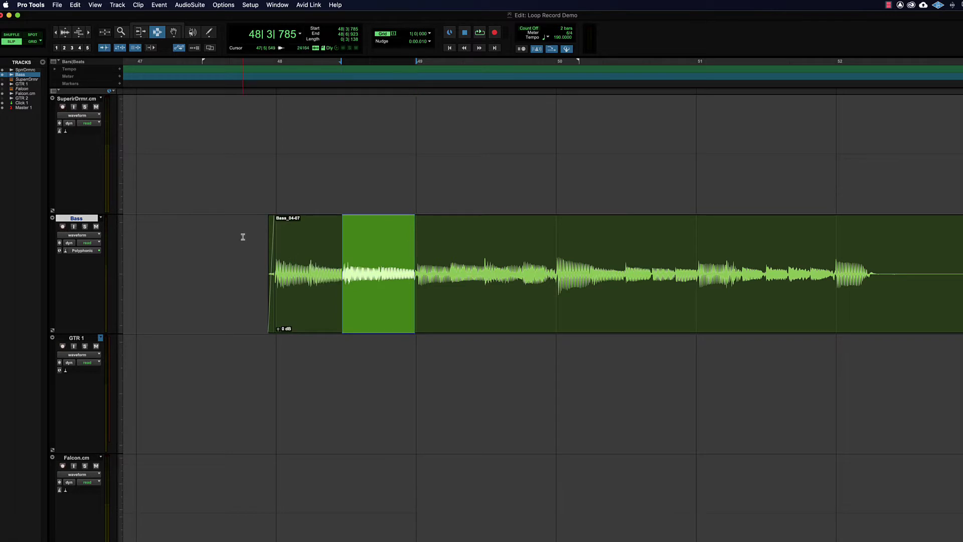
click(270, 232)
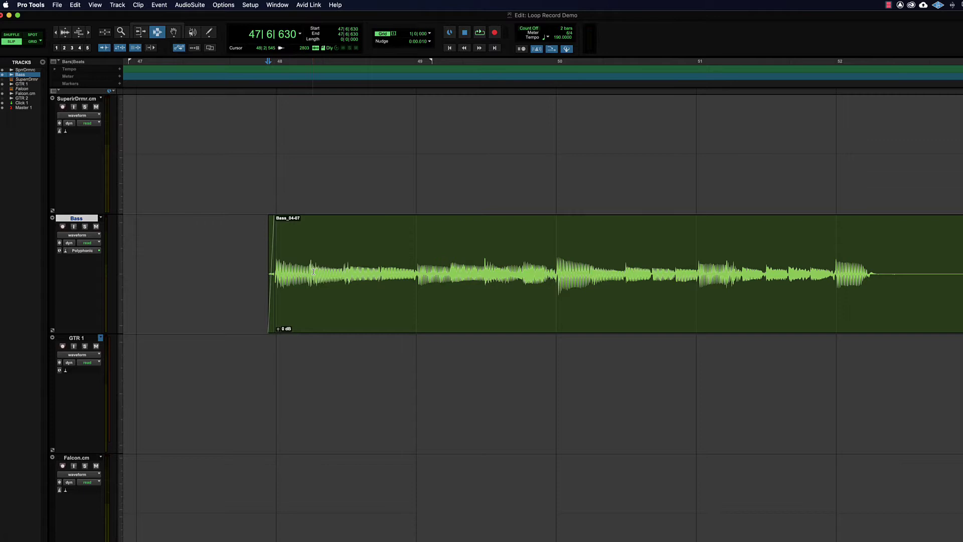
click(273, 236)
click(215, 223)
click(142, 237)
click(258, 216)
key(space)
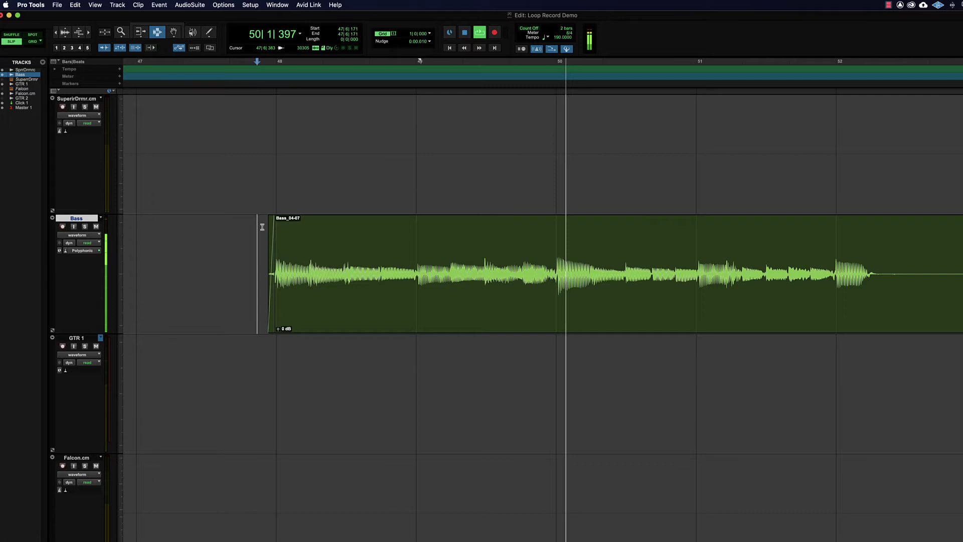
key(space)
click(267, 223)
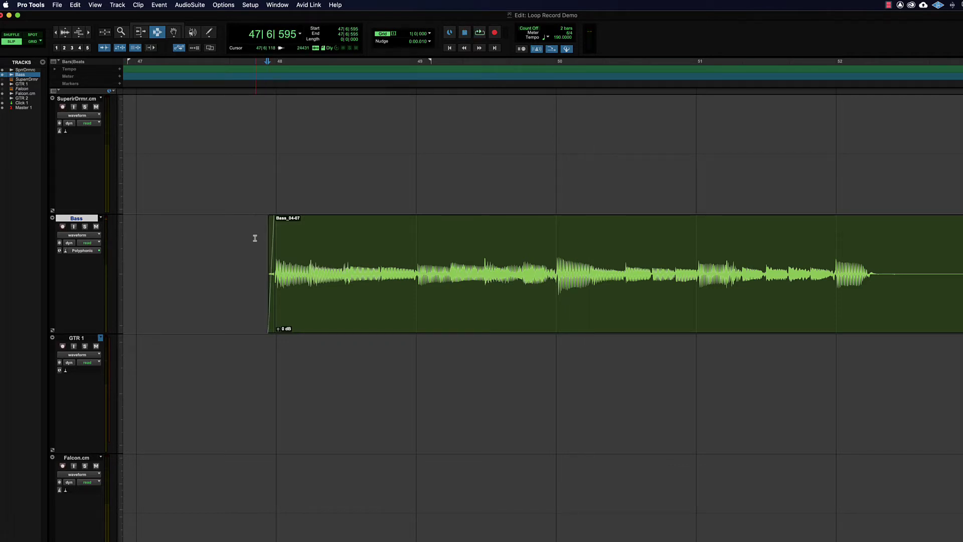
key(space)
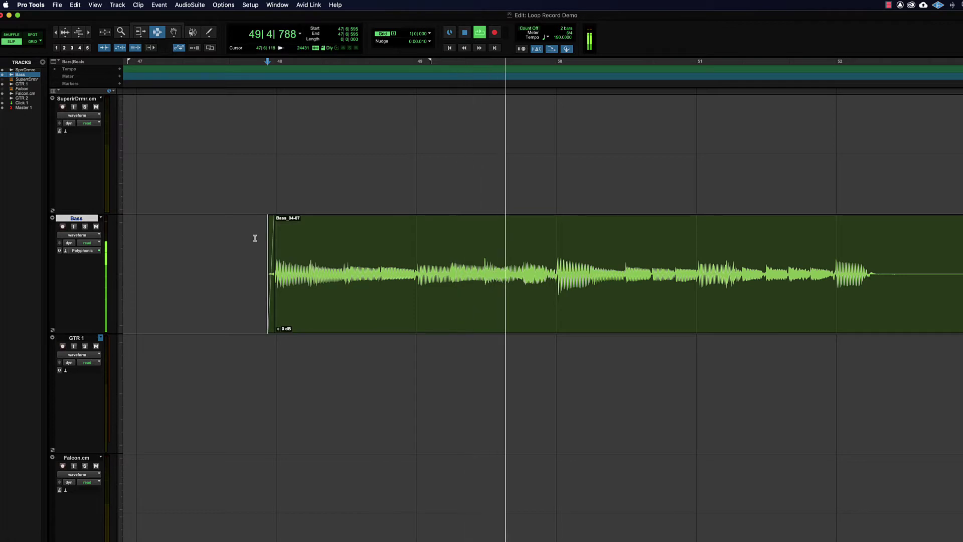
key(space)
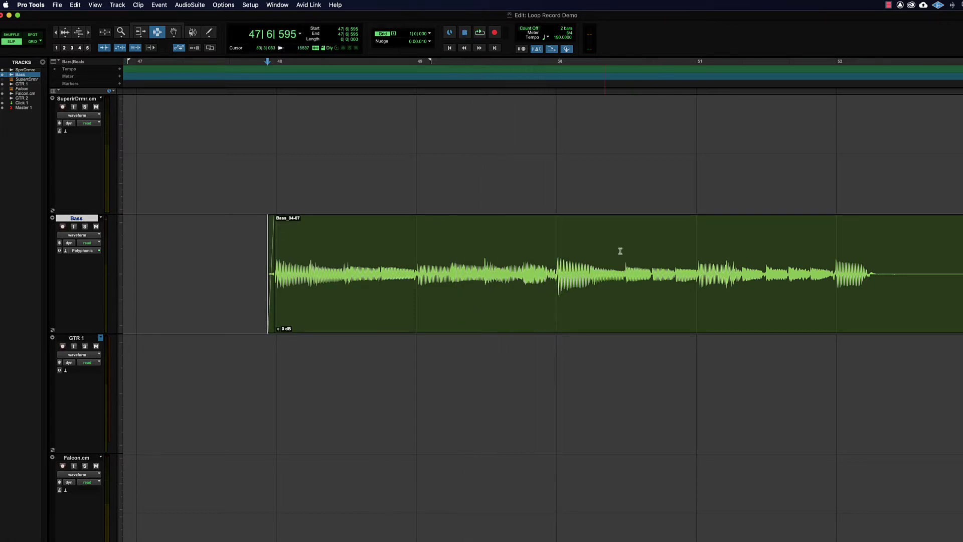
drag(625, 268, 691, 267)
click(276, 236)
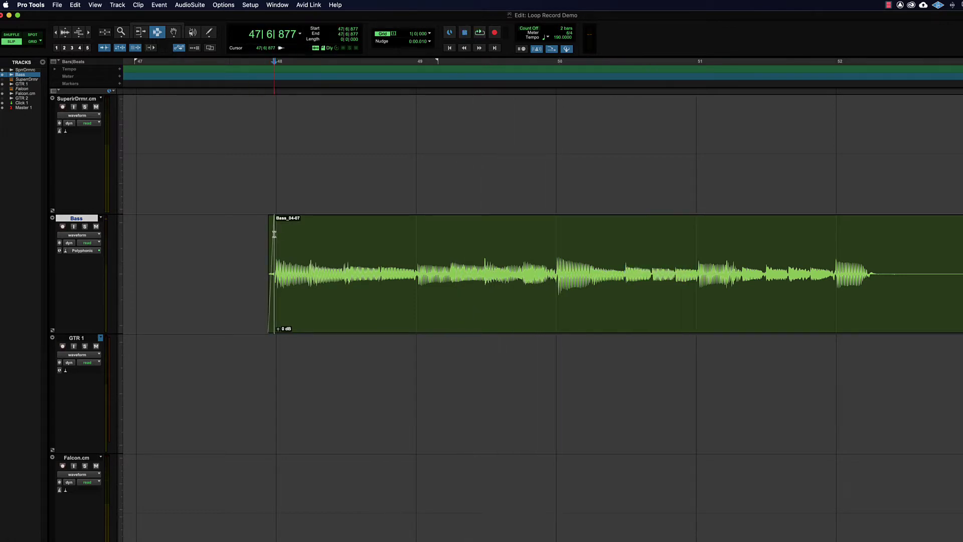
click(267, 238)
drag(272, 235, 916, 242)
click(271, 240)
right_click(363, 233)
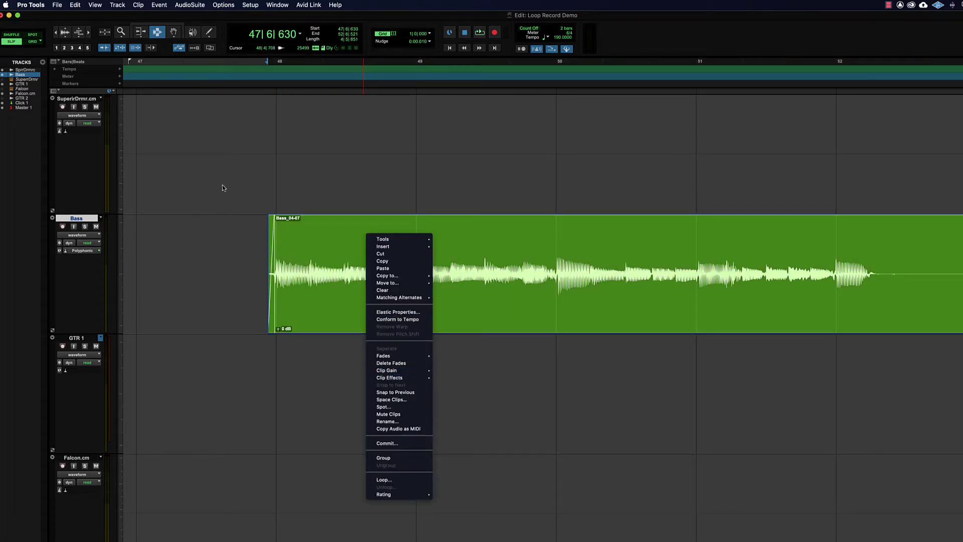
click(236, 275)
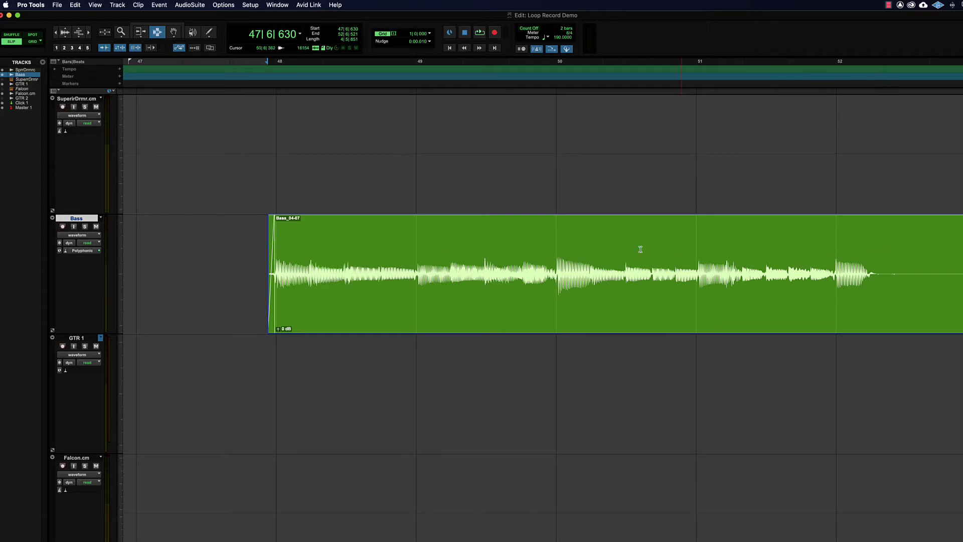
click(274, 251)
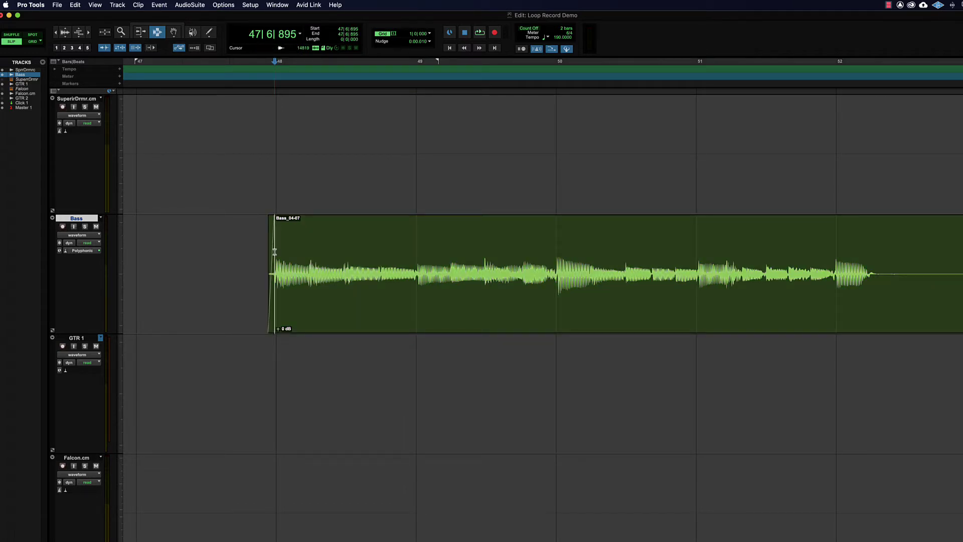
key(space)
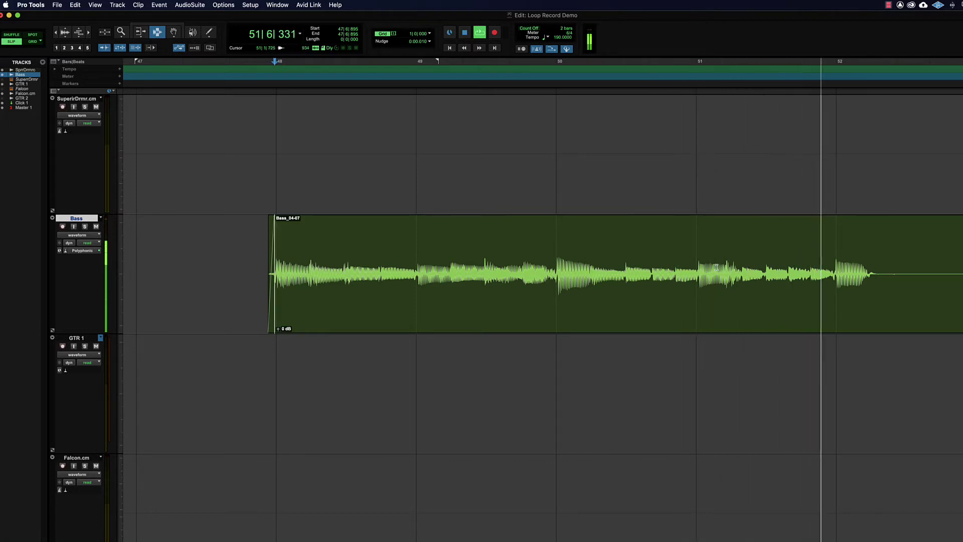
key(space)
Separate the Bass clip from bar 51 to its end into its own clip and switch to Grid mode
drag(696, 261, 962, 260)
key(super+e)
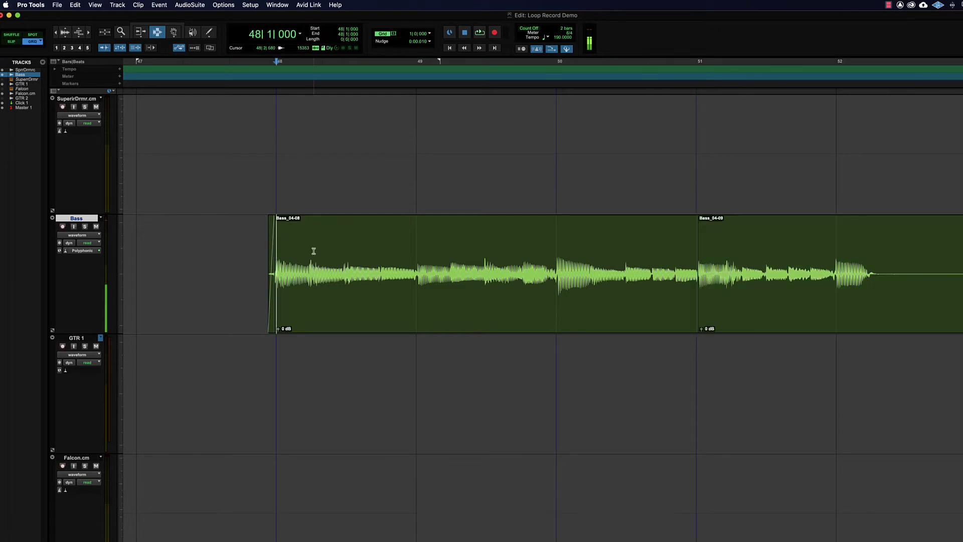
key(F4)
drag(277, 257, 359, 253)
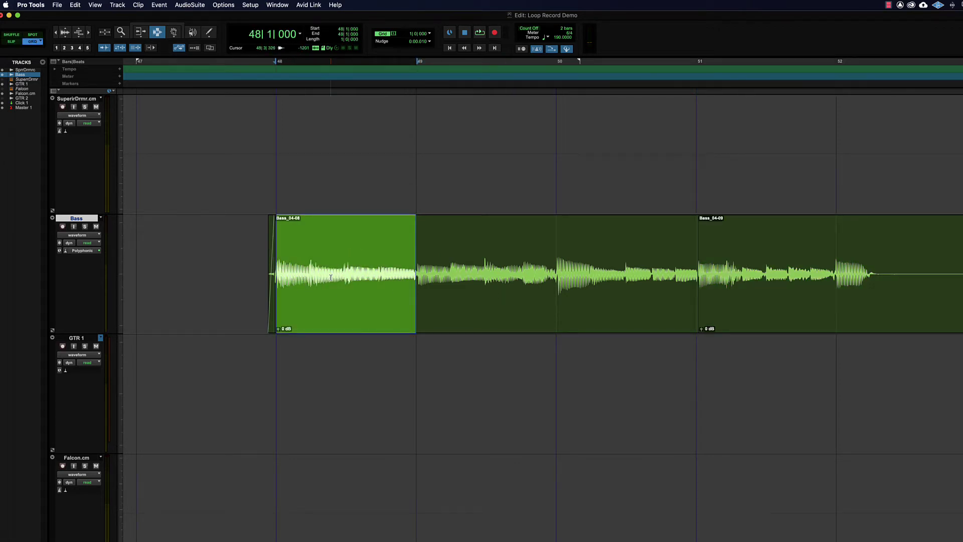
click(282, 272)
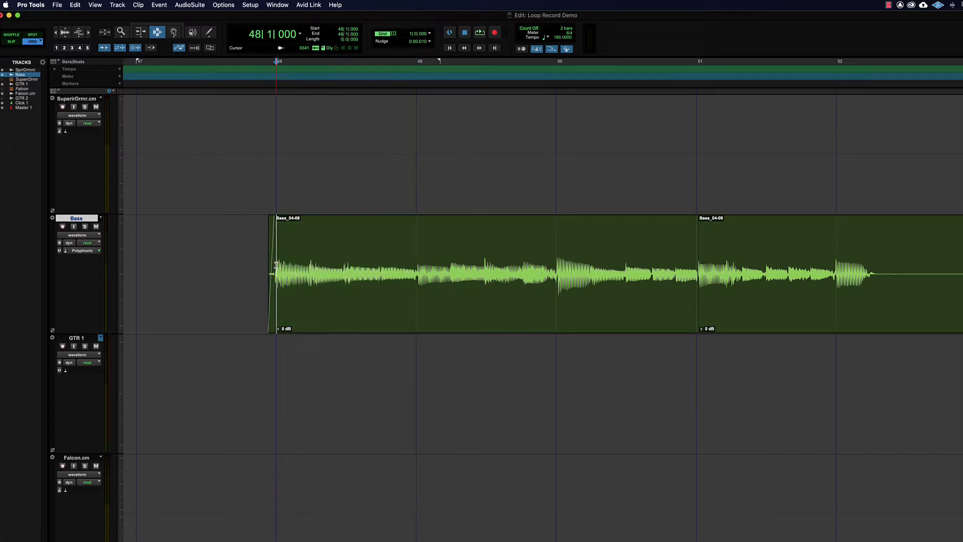
Check bars 48–49 in Analysis view, leave an edit point at bar 48, then return to Waveform view
click(86, 236)
click(77, 221)
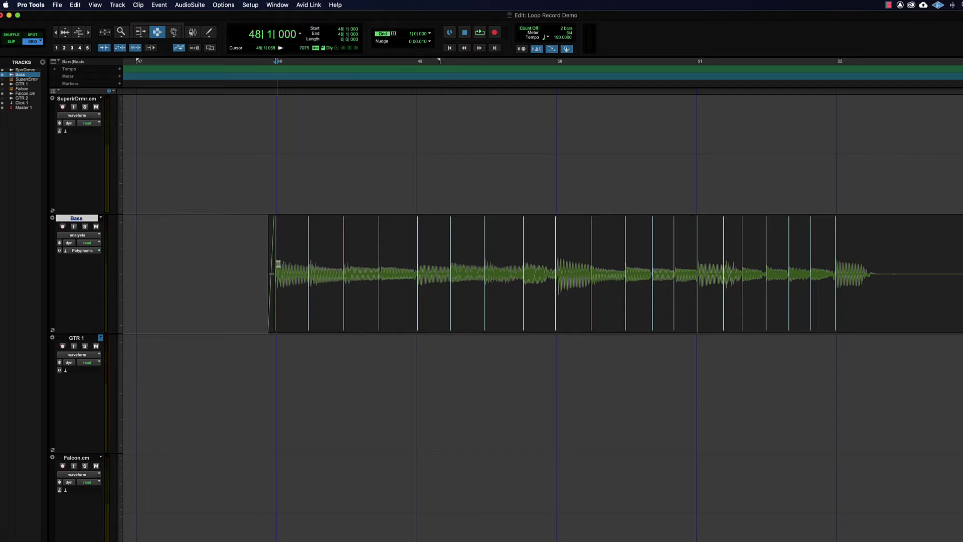
drag(277, 266, 433, 263)
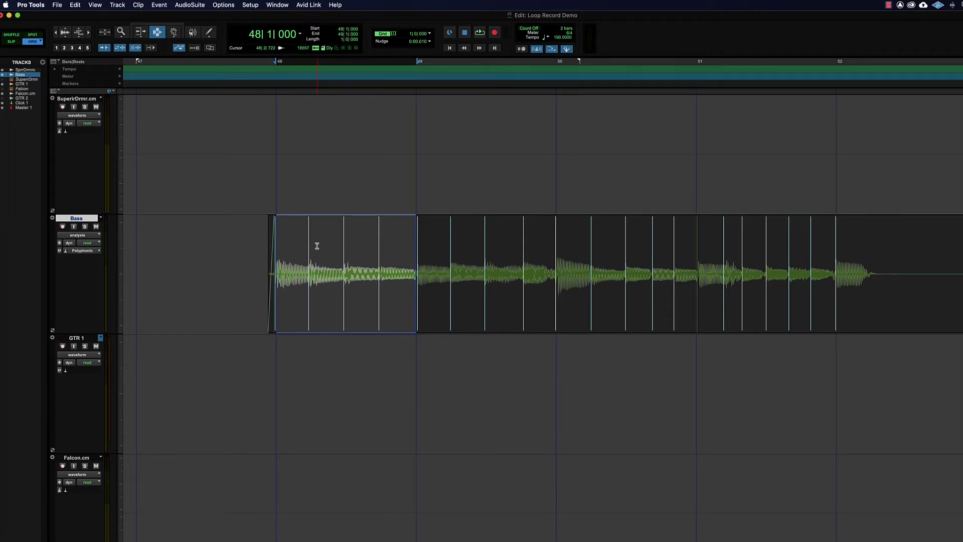
click(275, 269)
click(89, 235)
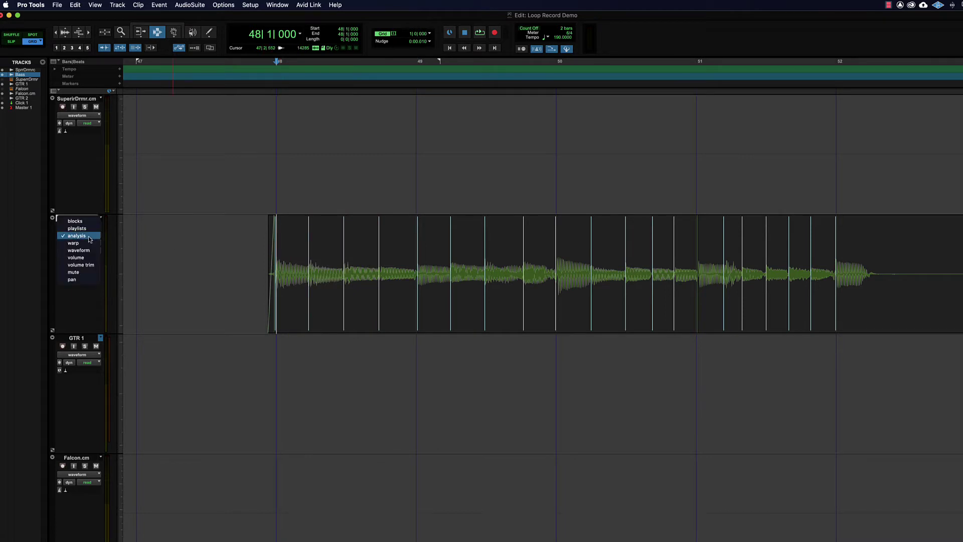
click(79, 250)
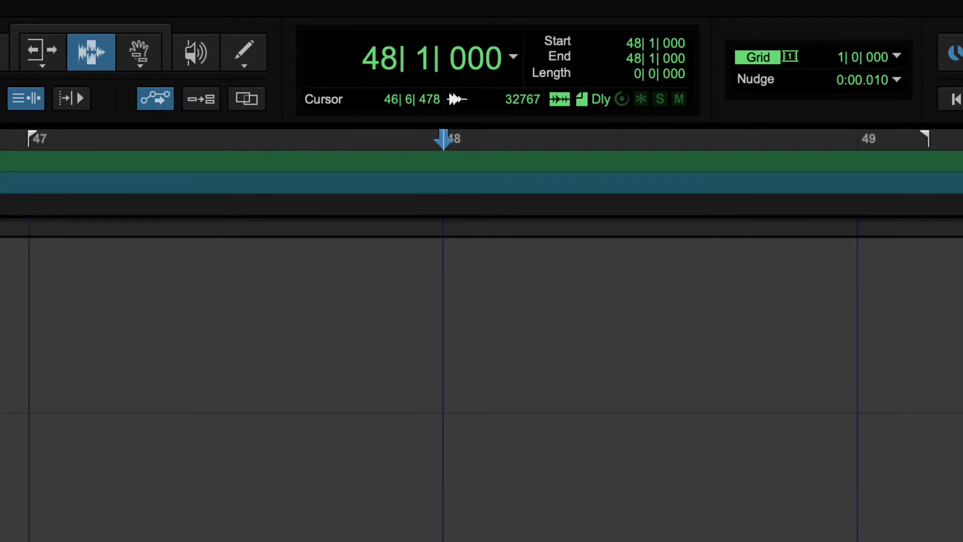
key(Return)
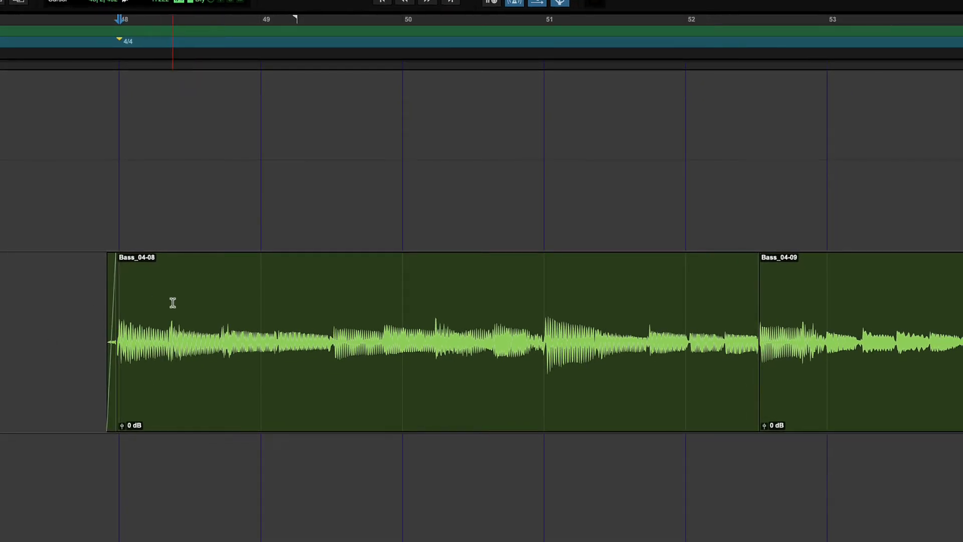
key(space)
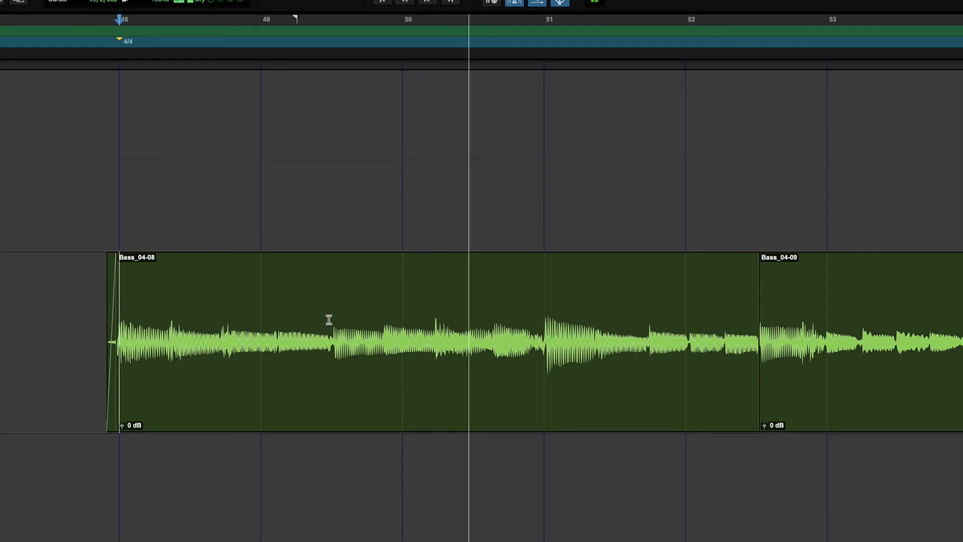
key(space)
drag(118, 302, 962, 311)
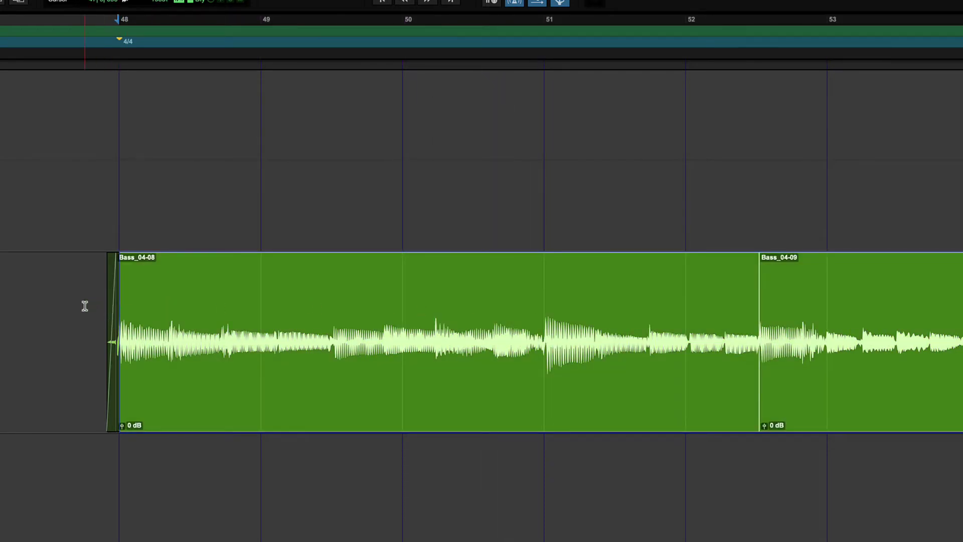
click(119, 295)
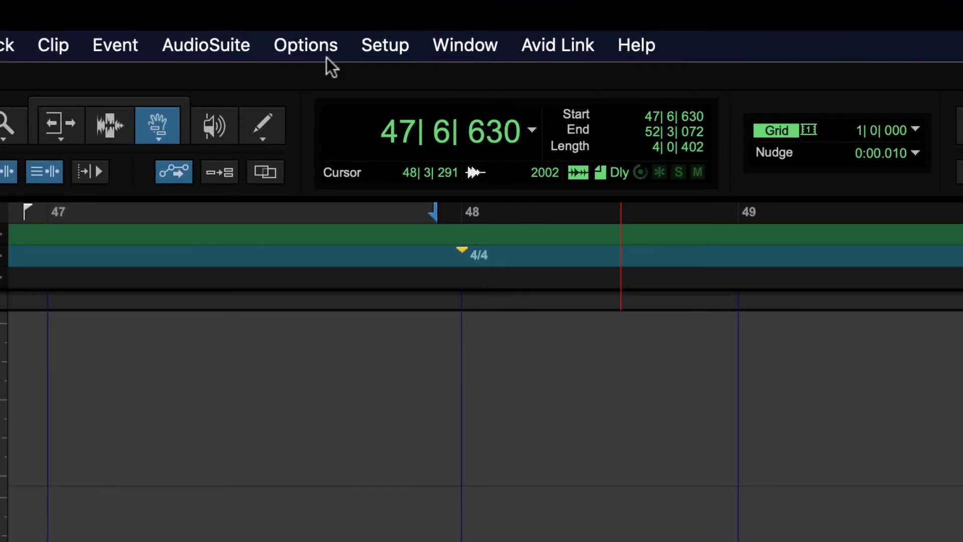
Quantize the Bass clip's Elastic Audio events to a 1/4 note grid via Event Operations
click(201, 31)
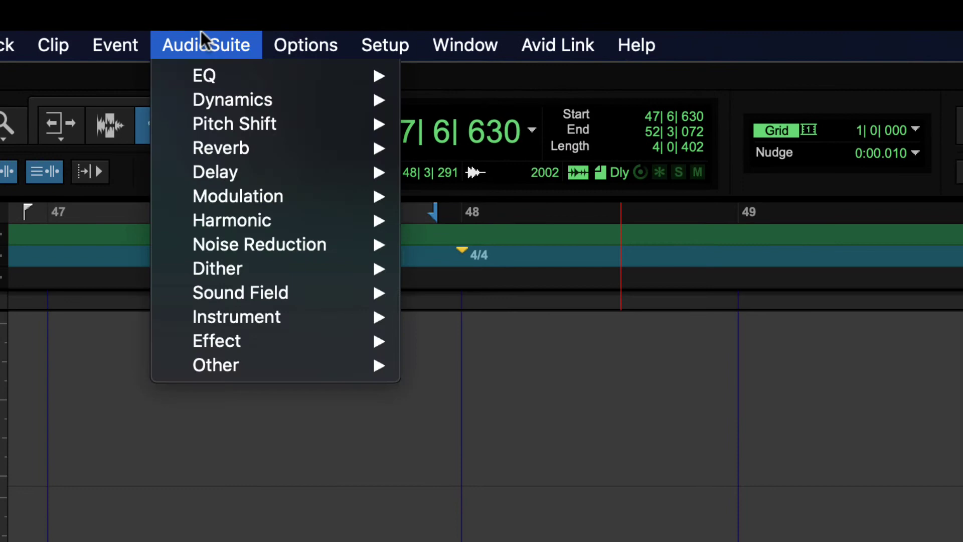
mouse_move(128, 37)
mouse_move(149, 109)
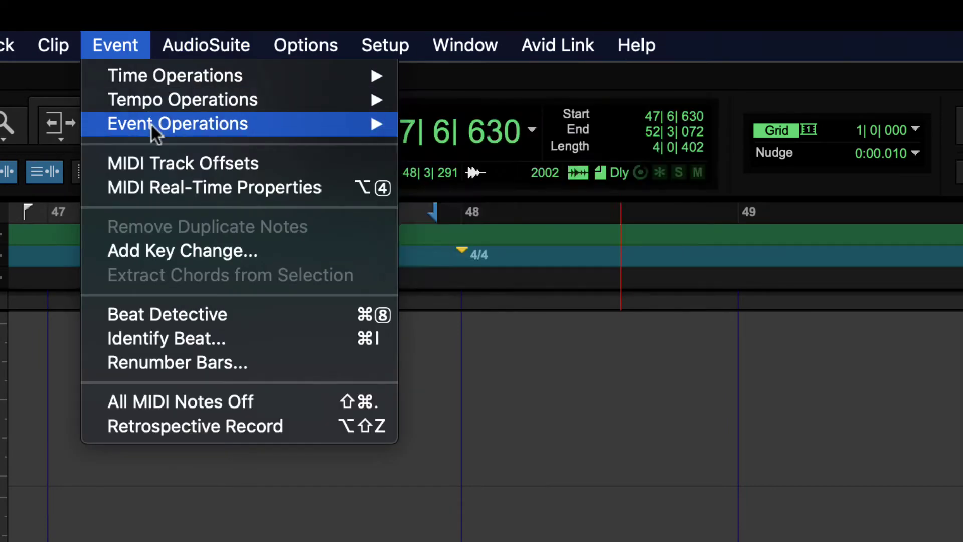
mouse_move(242, 128)
click(585, 169)
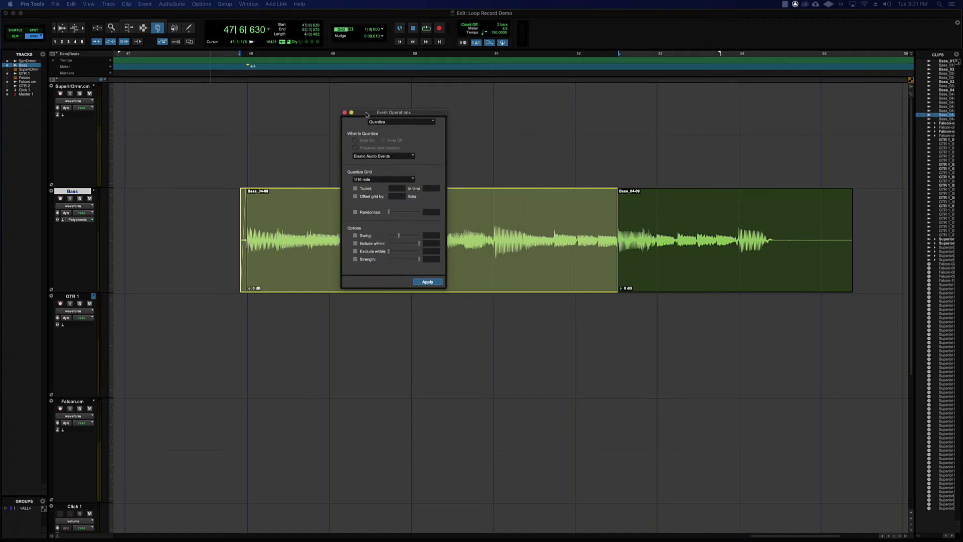
click(382, 179)
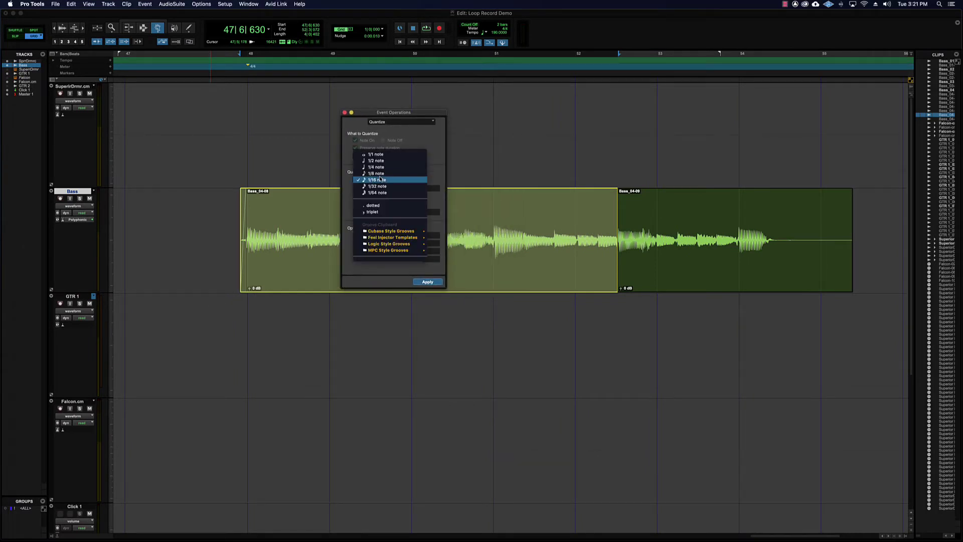
click(382, 158)
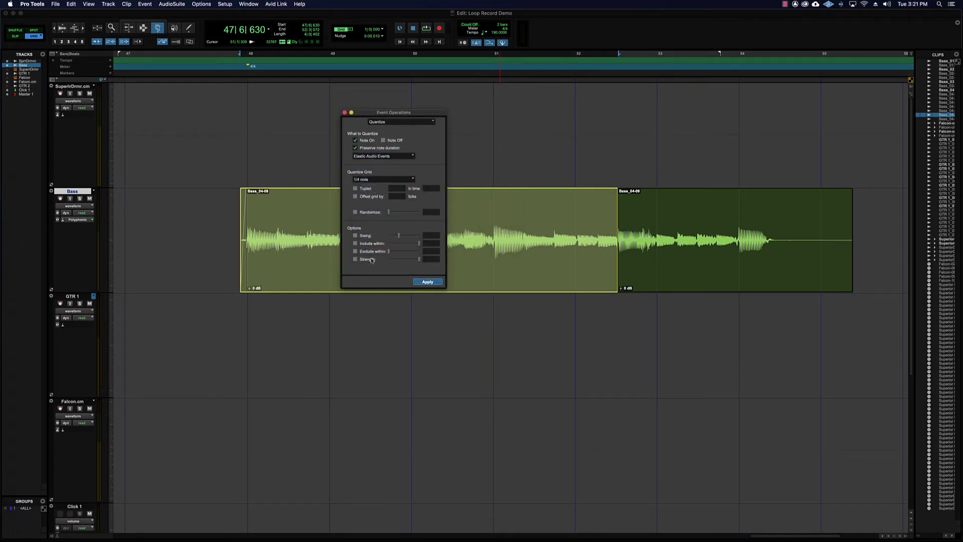
click(425, 282)
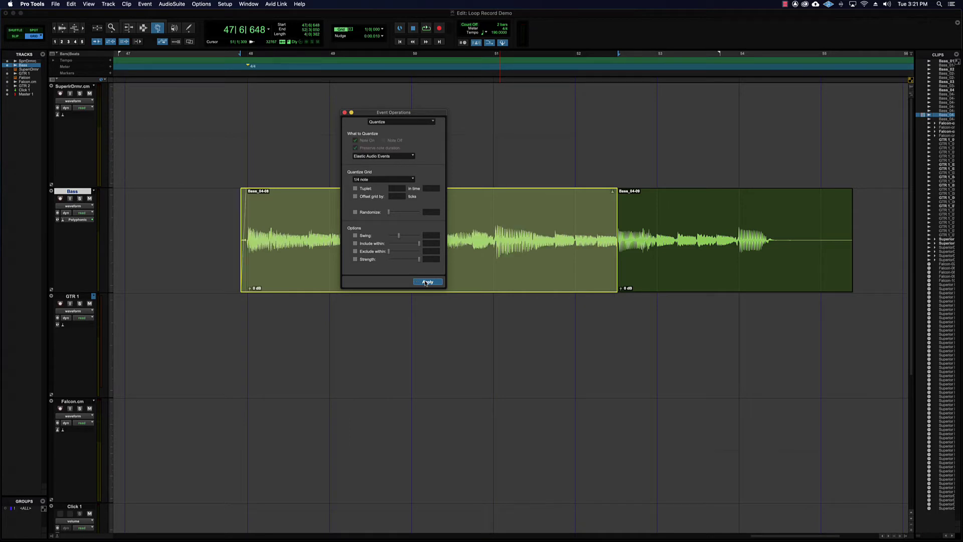
Move the Quantize window aside and play back the quantized Bass clip
drag(374, 115, 143, 146)
key(space)
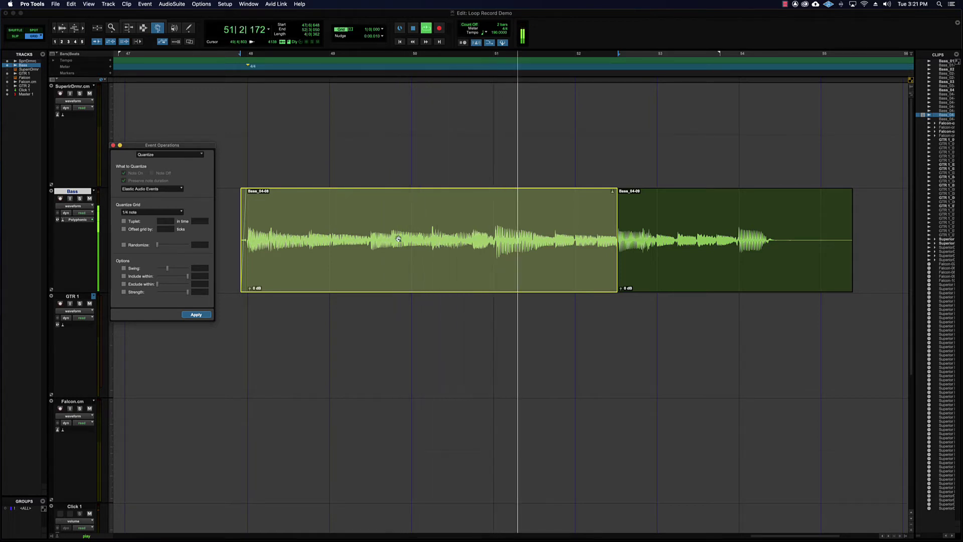
key(space)
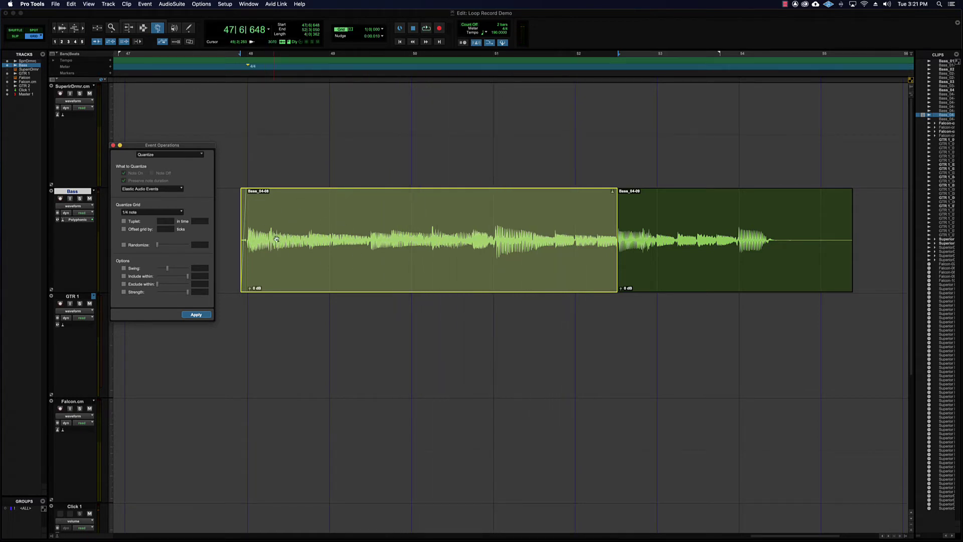
drag(174, 145, 476, 129)
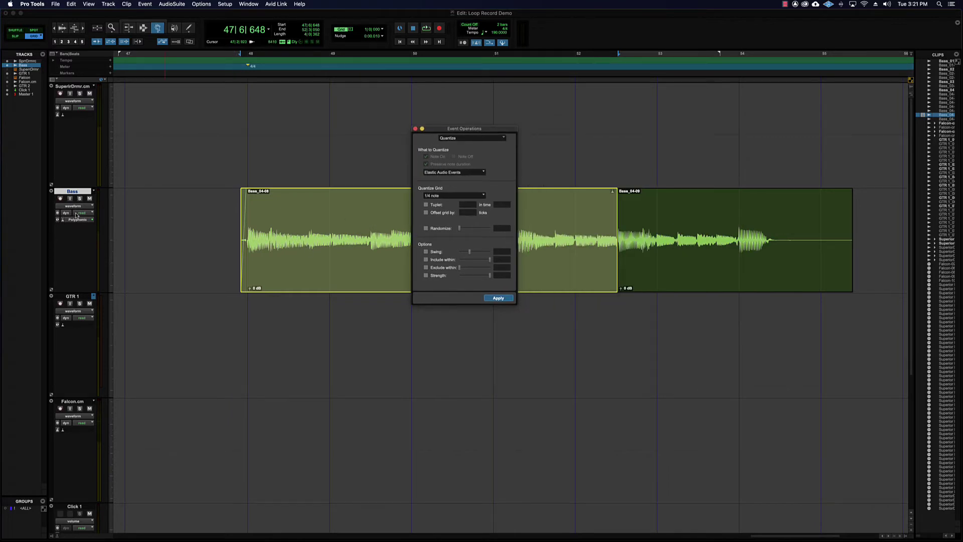
click(74, 206)
Show Bass in Analysis view, play the quantized clip, then close the Event Operations window
click(74, 195)
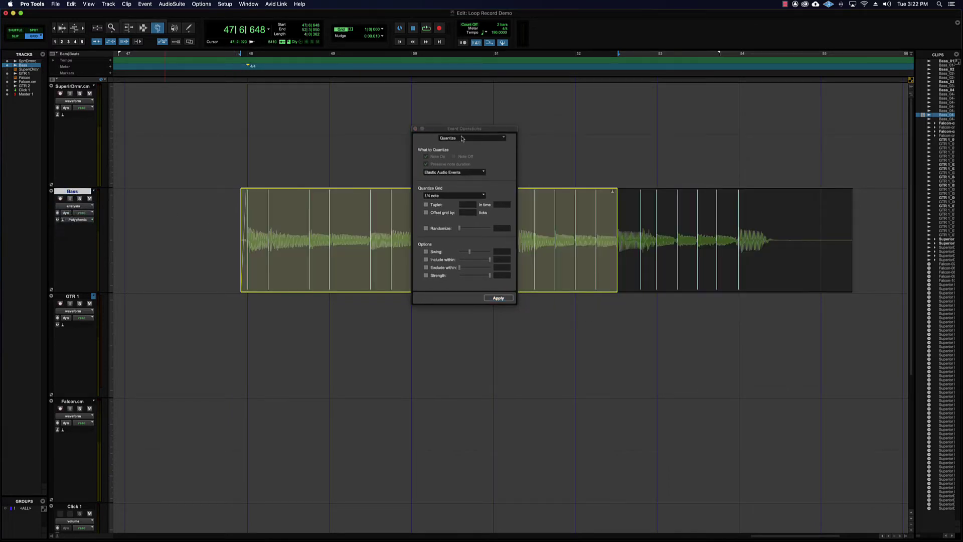
drag(464, 128, 166, 168)
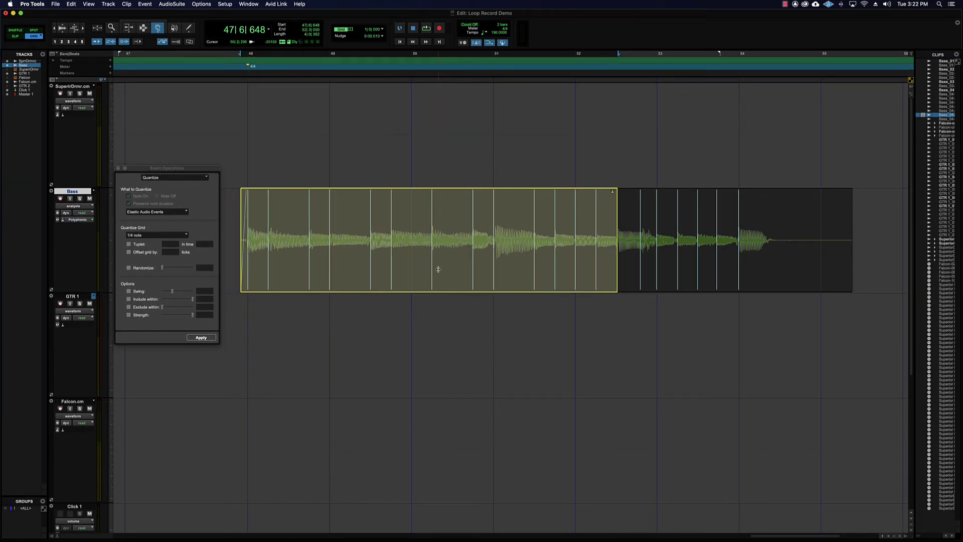
key(space)
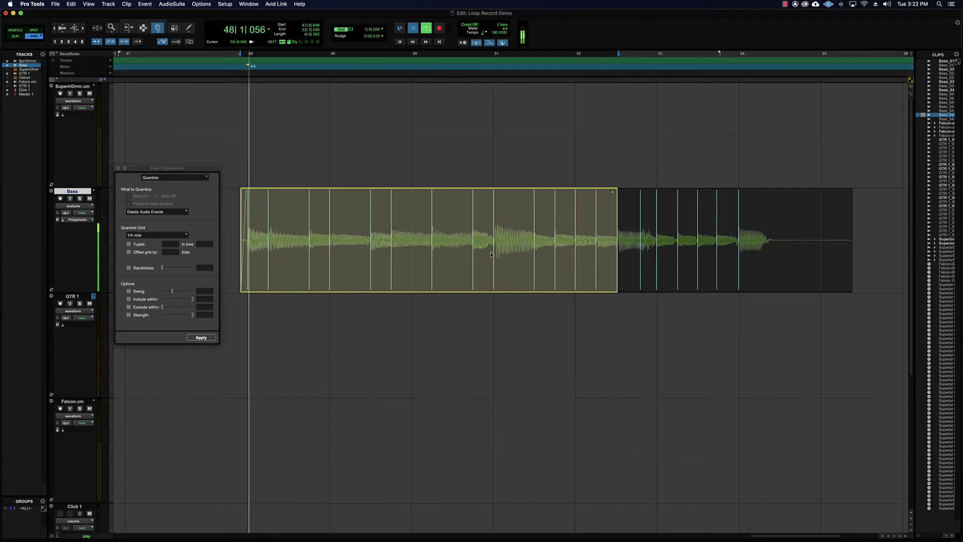
key(space)
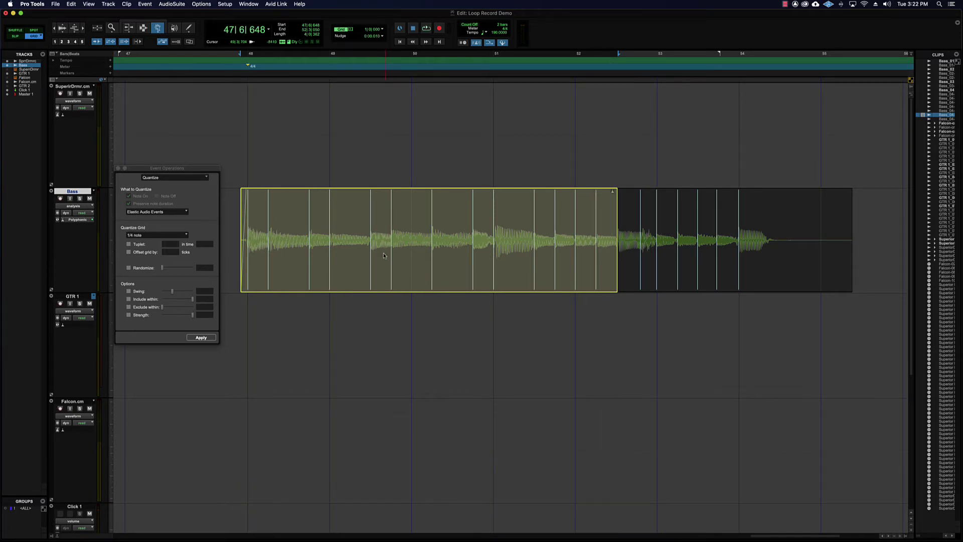
drag(165, 168, 654, 142)
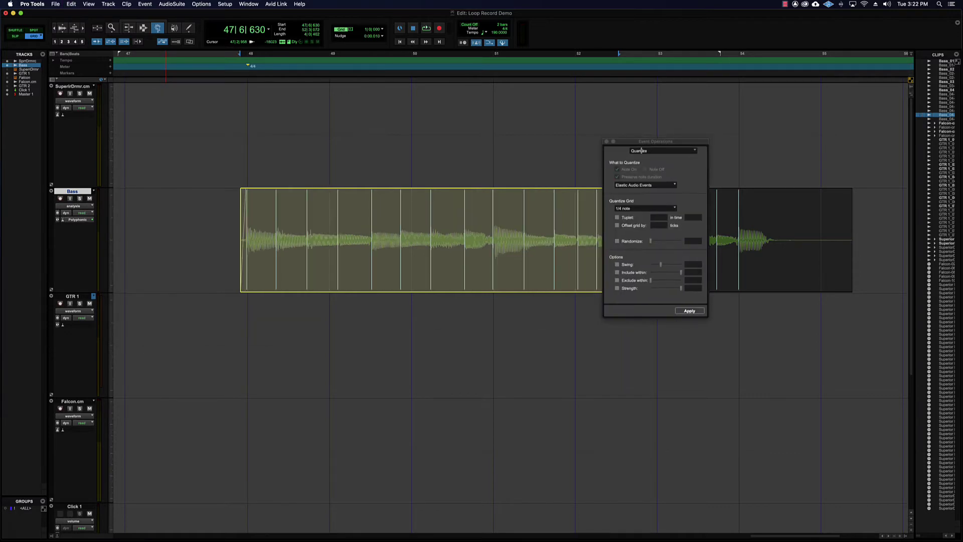
drag(645, 137, 363, 131)
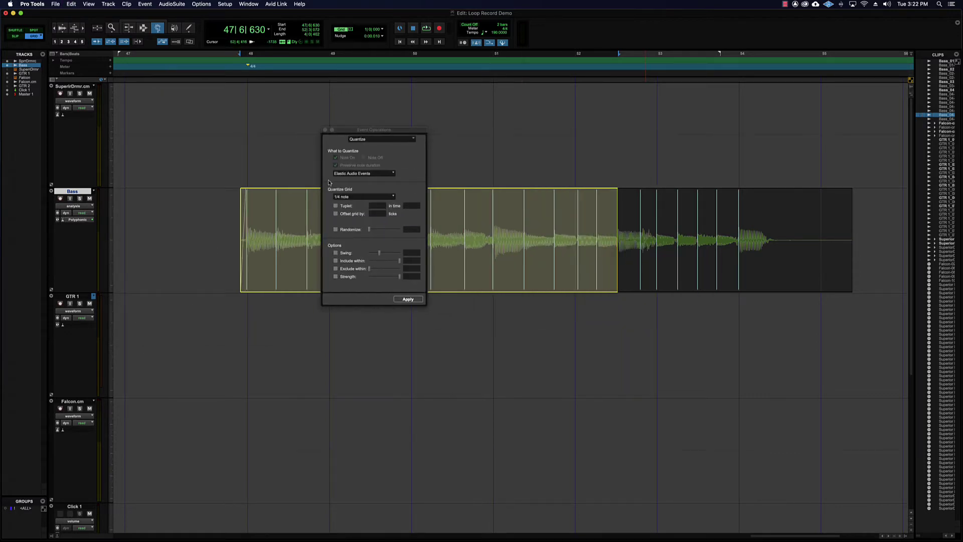
click(325, 129)
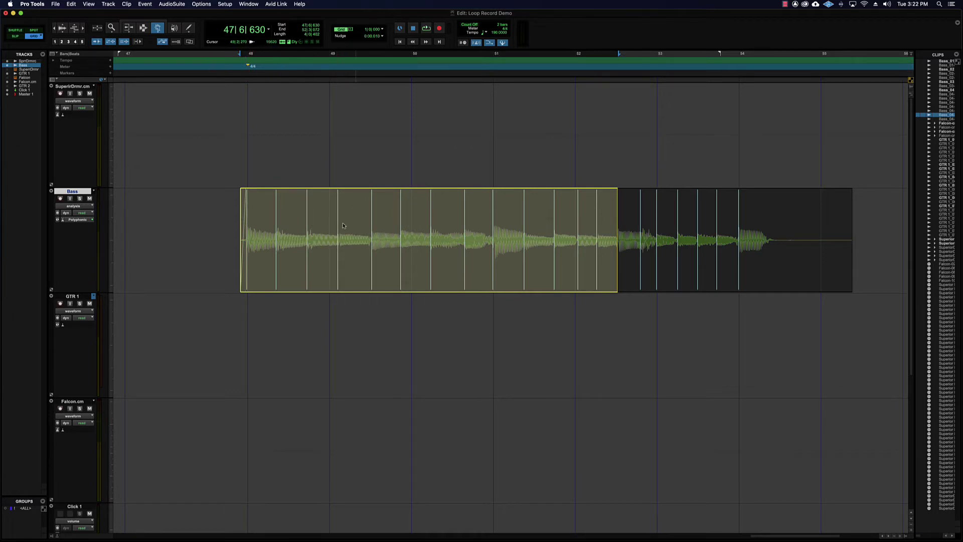
Switch to the Selector and try selections on the Bass clip, leaving the insertion at bar 49
click(72, 207)
click(71, 208)
key(F7)
drag(236, 204, 783, 222)
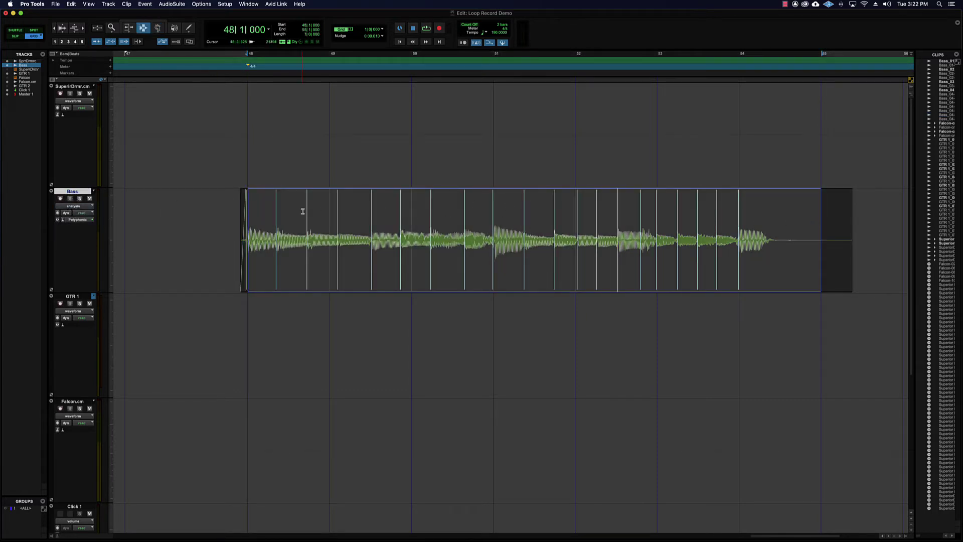
drag(264, 205, 410, 209)
click(219, 206)
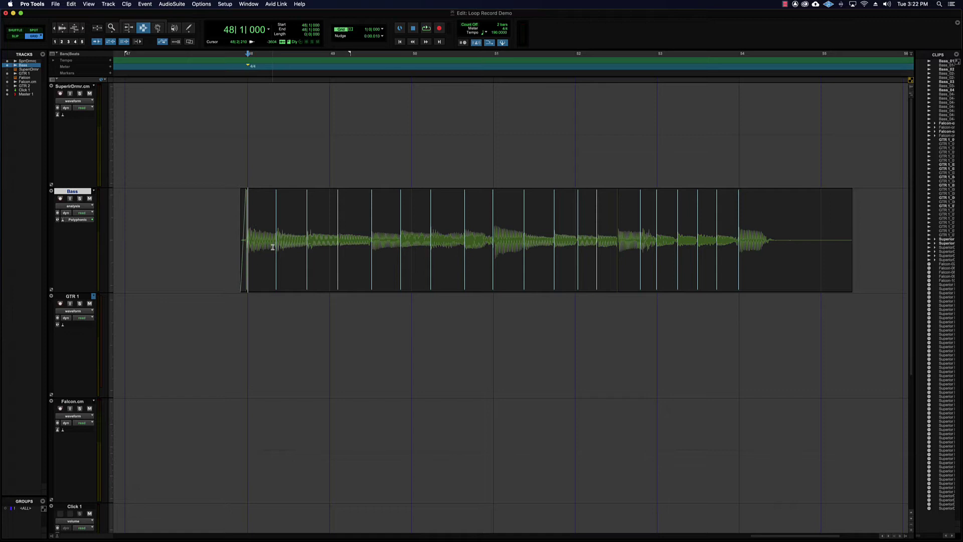
drag(273, 236, 294, 227)
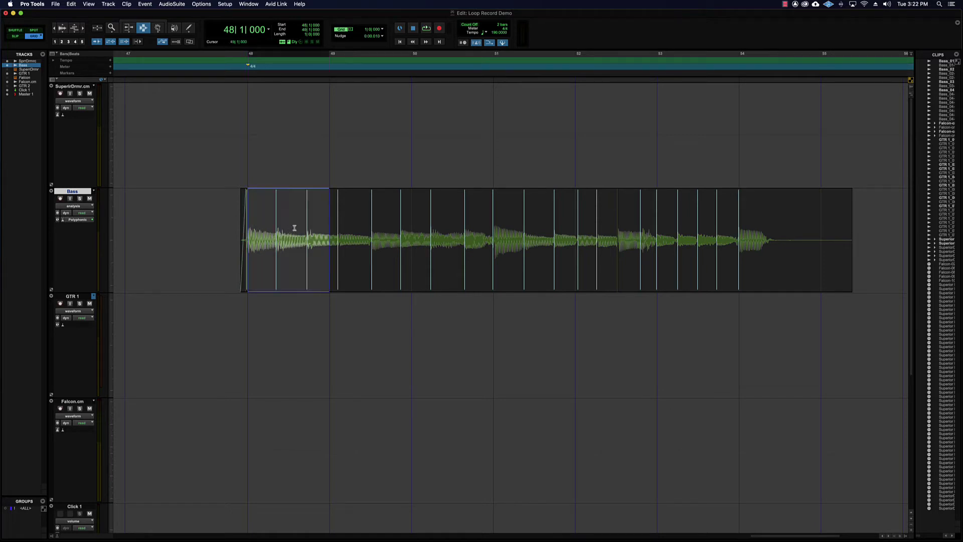
click(346, 227)
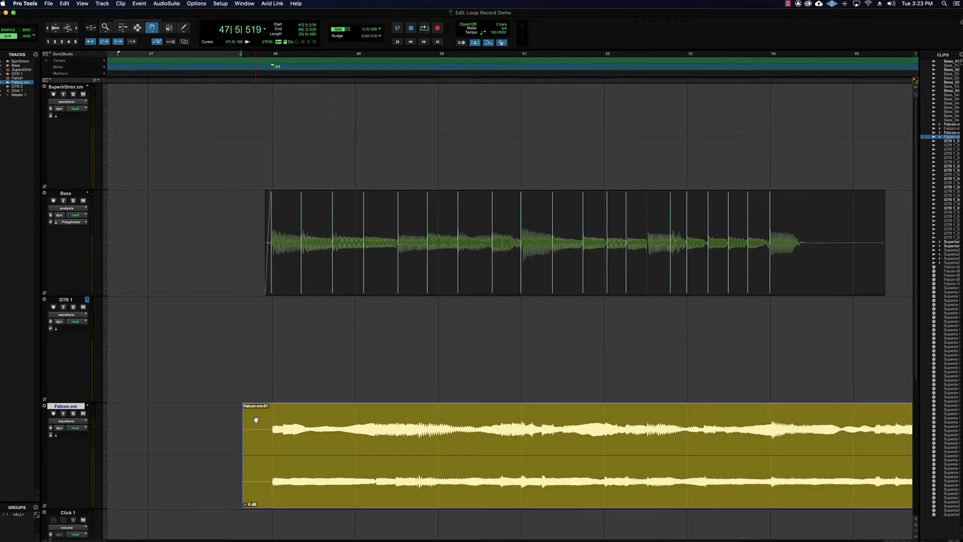
Set the Falcon.cm track's Elastic Audio plug-in to Polyphonic
scroll(257, 419, down, 5)
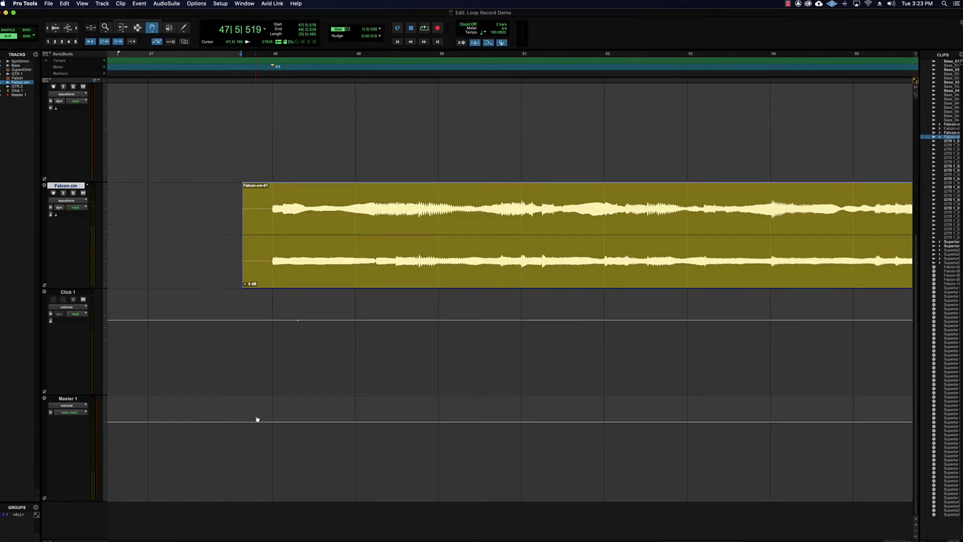
click(56, 216)
click(70, 231)
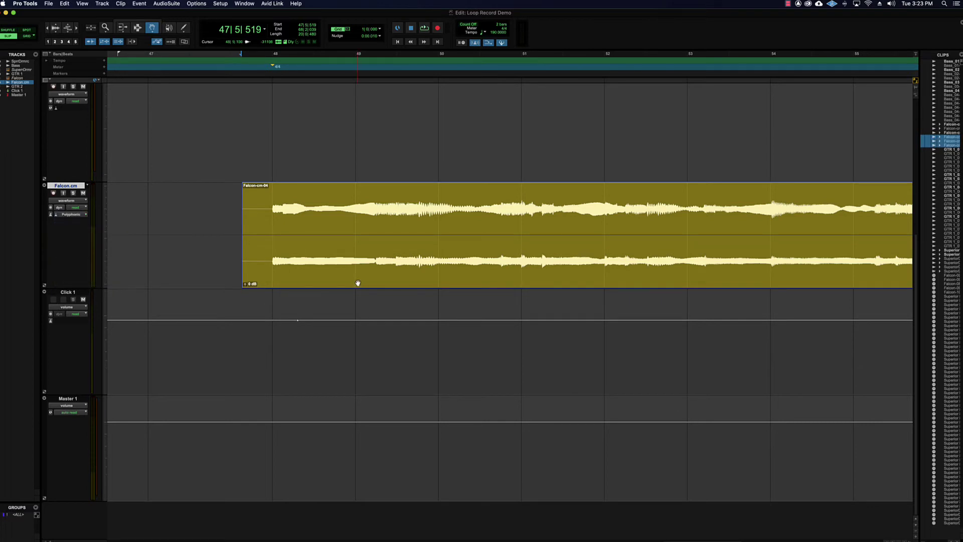
Show the Falcon track in Analysis view to reveal its detected transient markers
scroll(343, 253, up, 1)
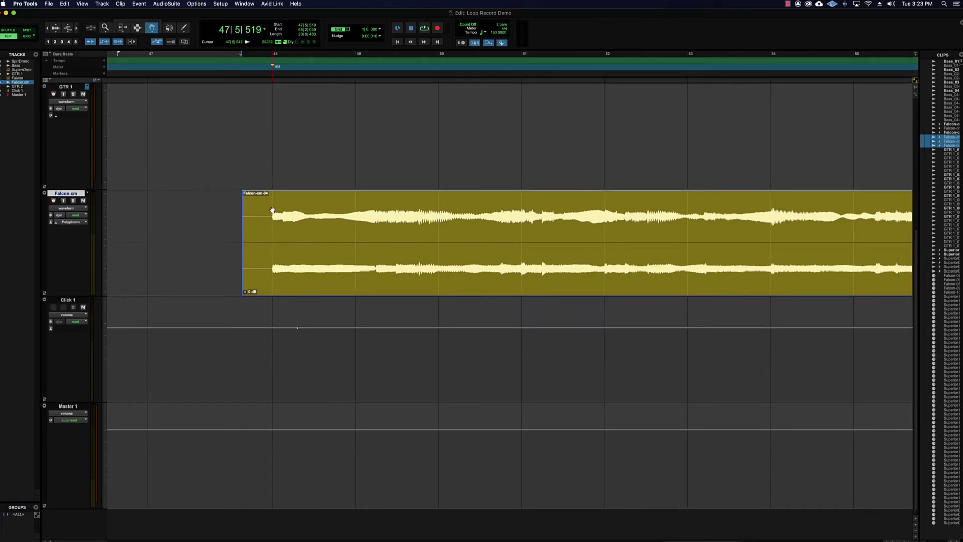
click(66, 208)
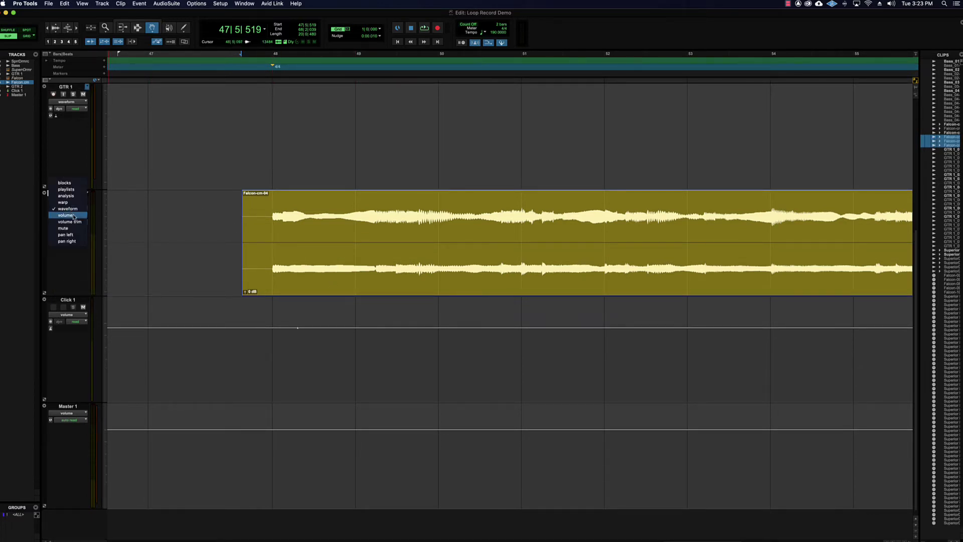
click(65, 195)
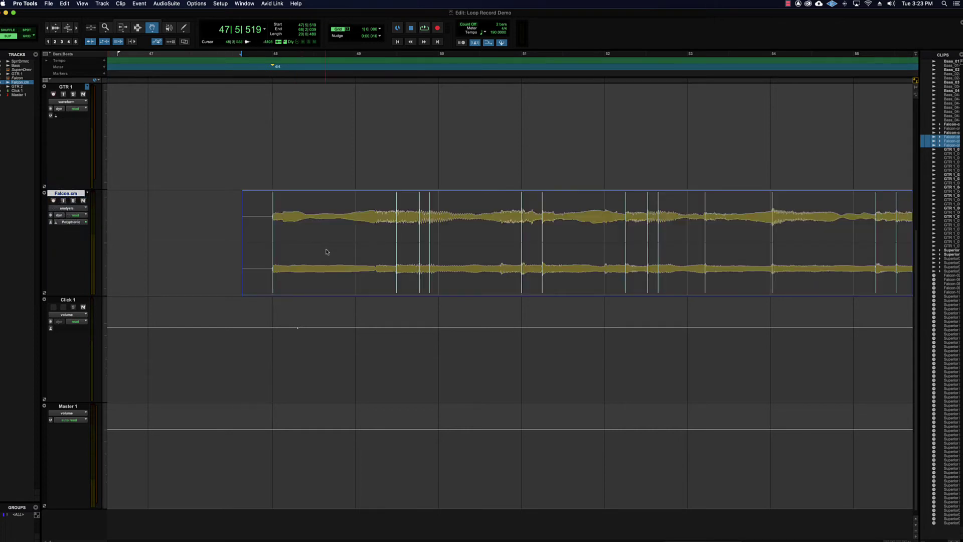
scroll(326, 252, right, 5)
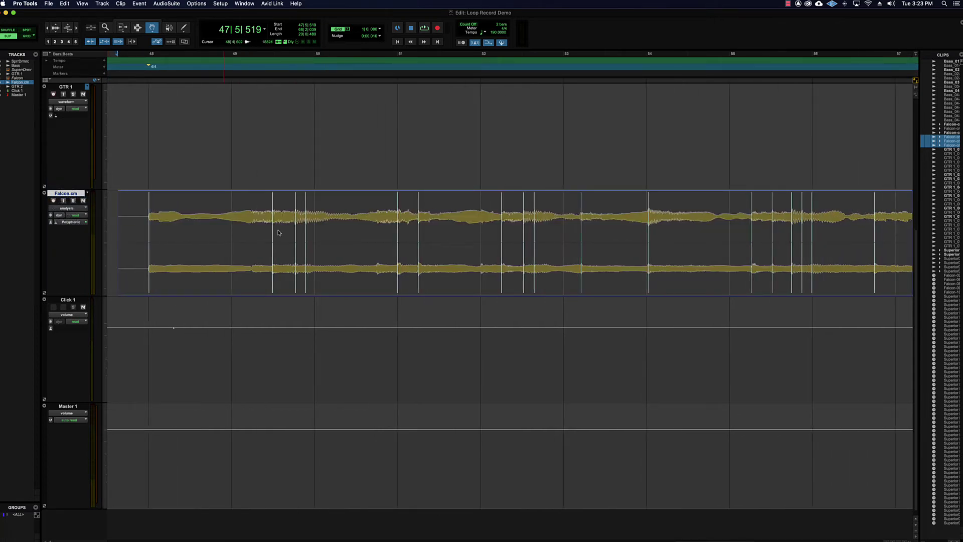
scroll(279, 232, left, 5)
scroll(284, 270, up, 4)
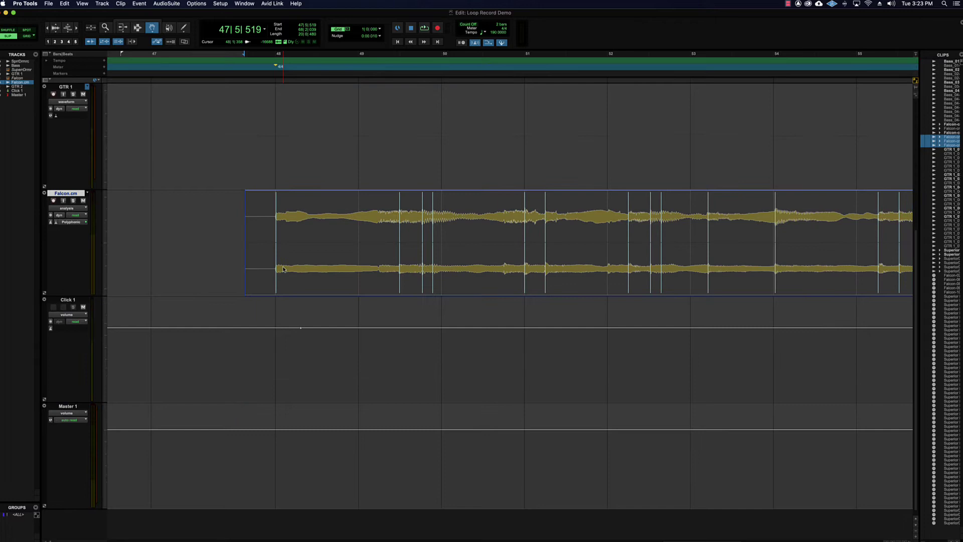
scroll(283, 270, right, 3)
Place the cursor at the Falcon clip's start, play it back, and zoom in closely
key(F6)
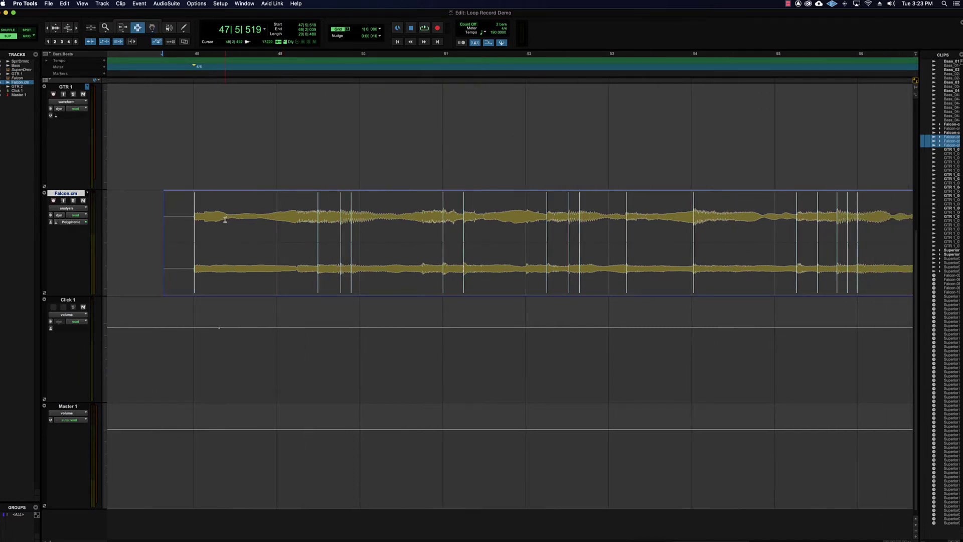
click(142, 213)
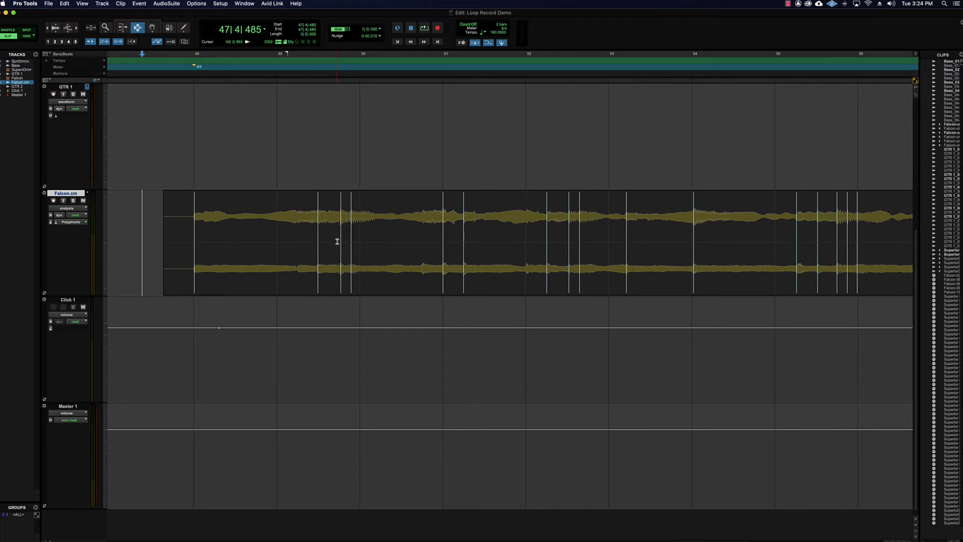
click(153, 217)
click(157, 217)
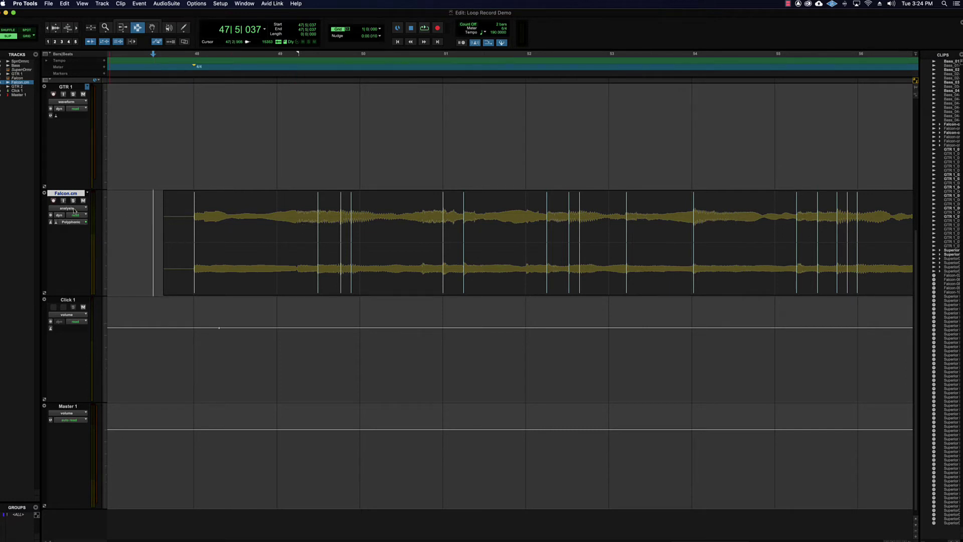
key(space)
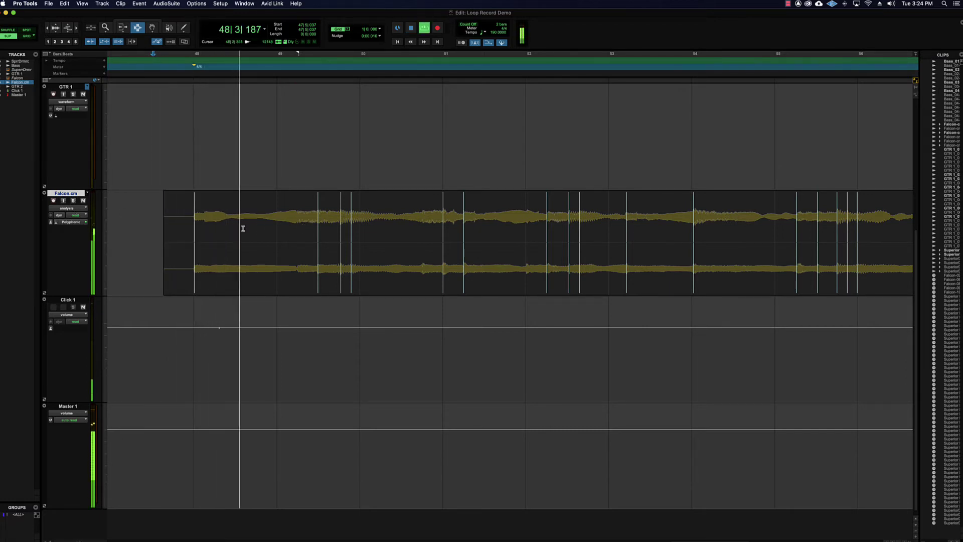
key(space)
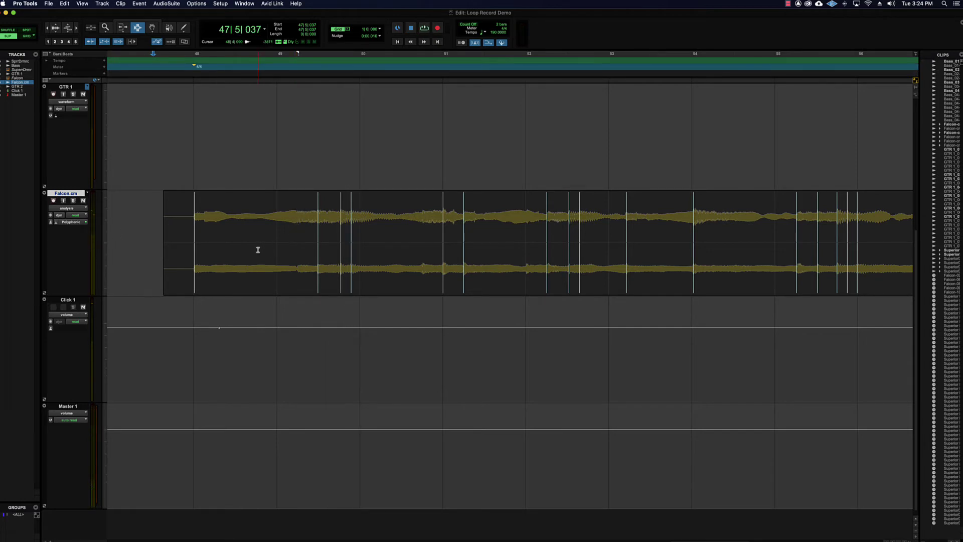
key(super+bracketright)
key(super+bracketright)
Audition the Falcon clip from several positions around bars 48–49 to locate a missed note
scroll(248, 254, right, 10)
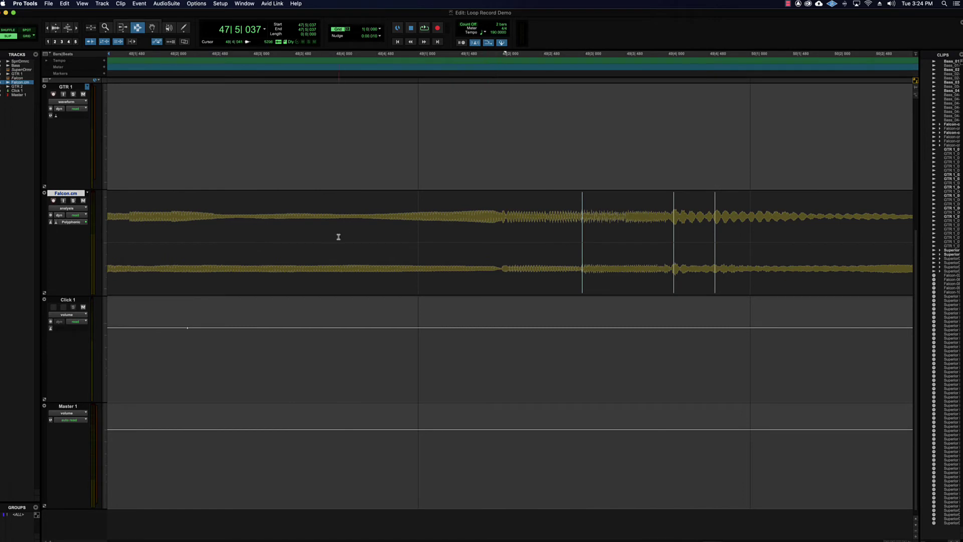
click(301, 222)
key(space)
key(space)
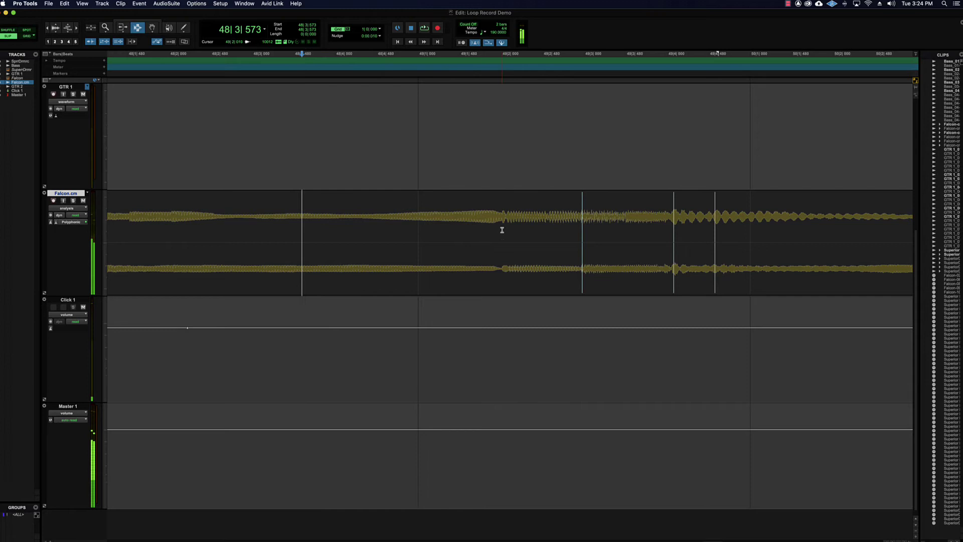
click(502, 226)
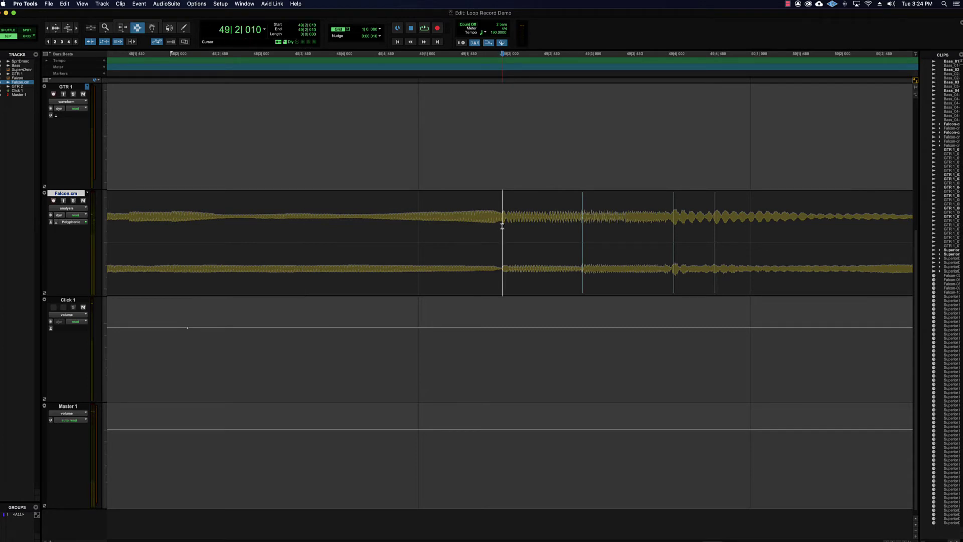
key(F8)
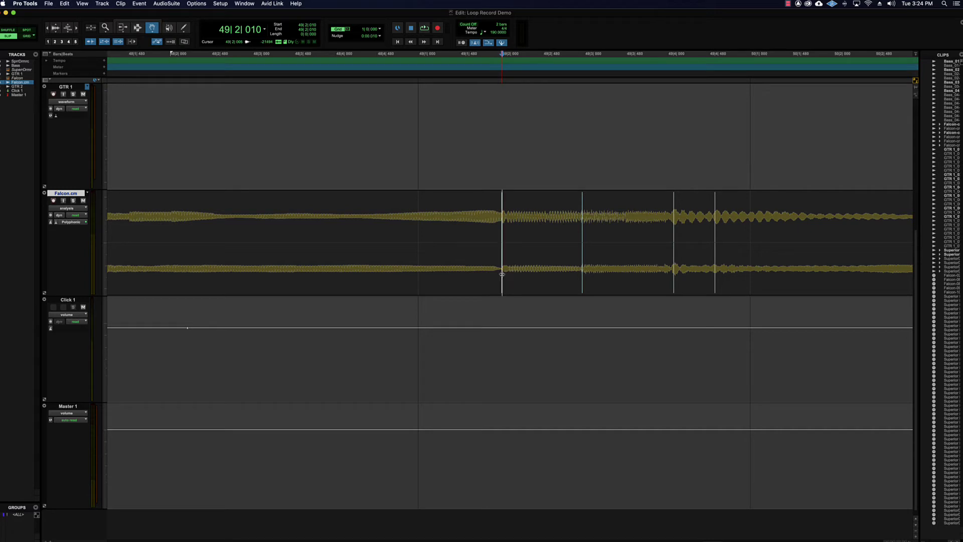
key(F7)
click(264, 239)
key(space)
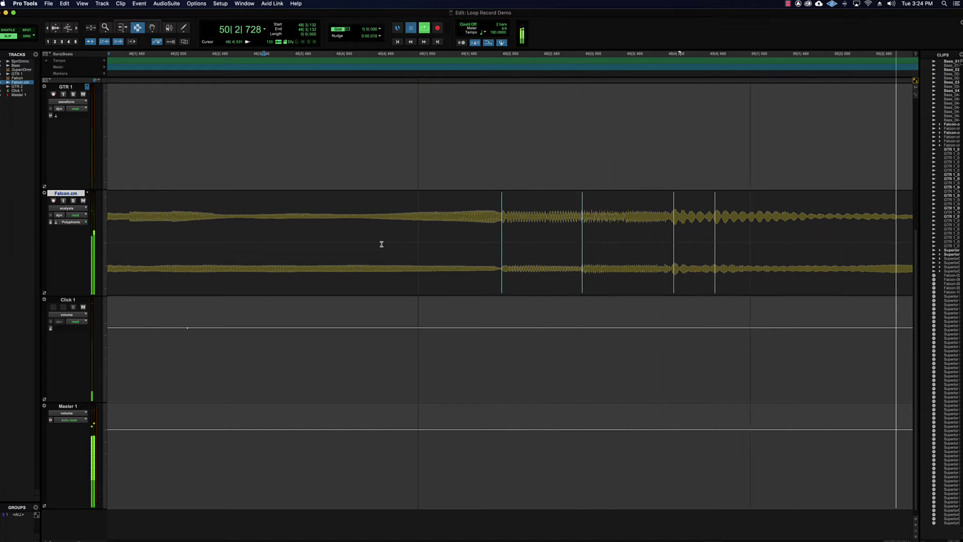
key(space)
drag(709, 233, 737, 235)
key(Left)
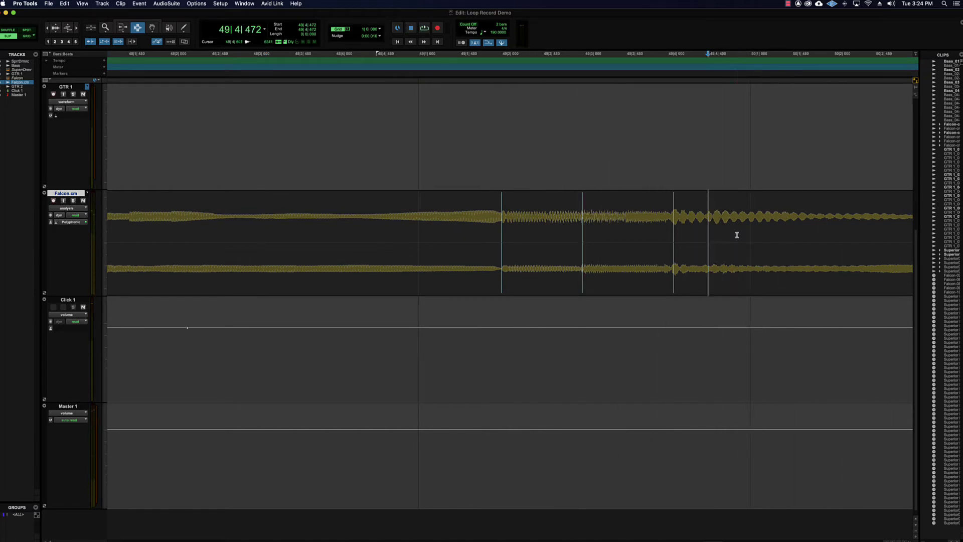
click(272, 225)
key(space)
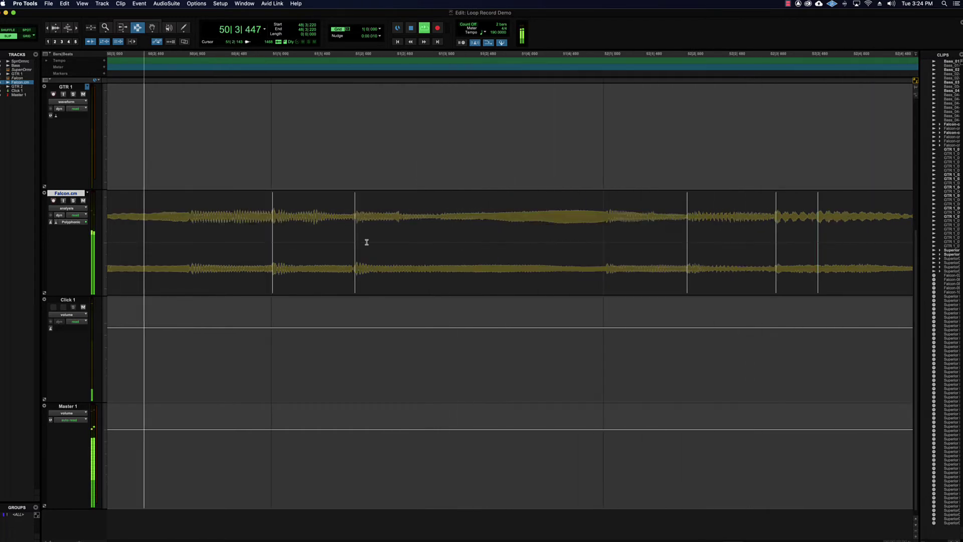
key(space)
Add a transient marker with the Grabber where the missed note begins in the Falcon clip
click(190, 225)
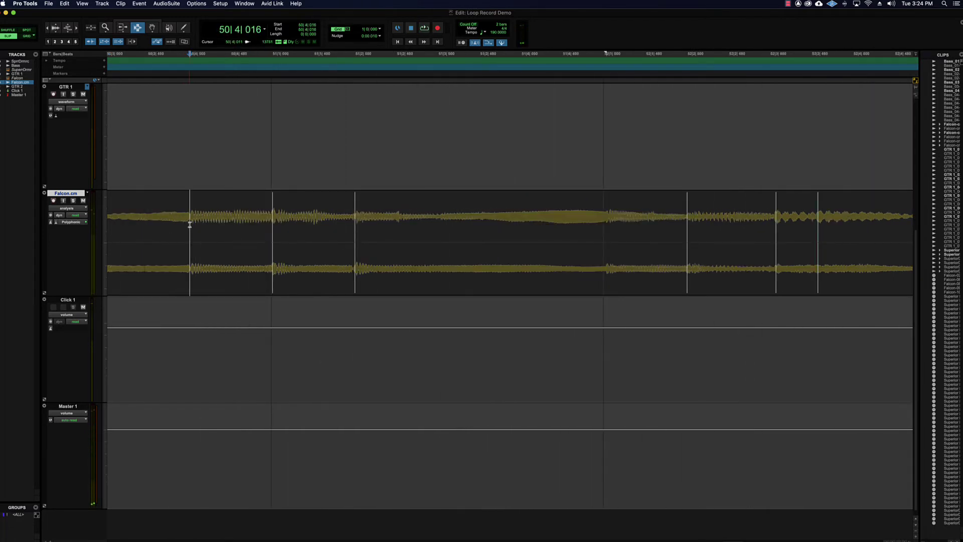
key(F8)
key(F7)
click(148, 242)
key(space)
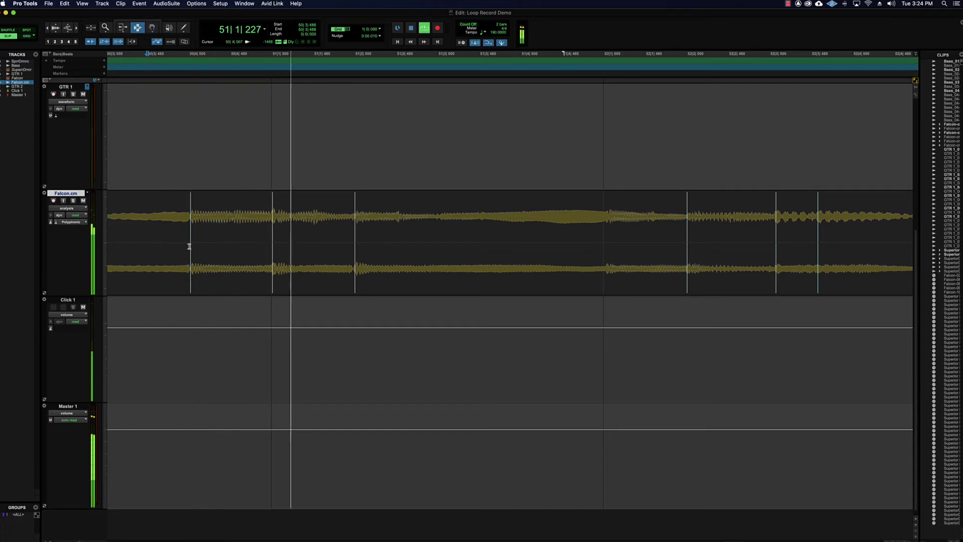
key(space)
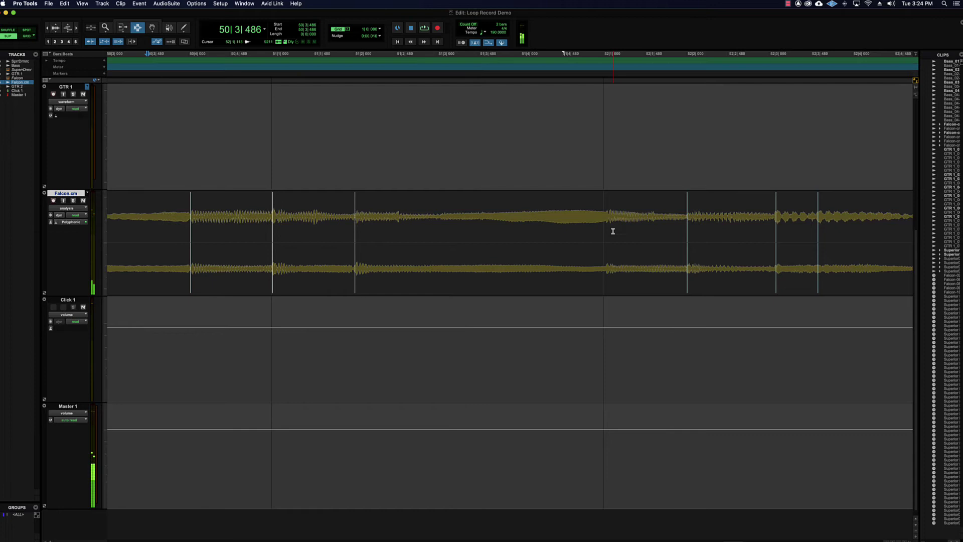
key(F8)
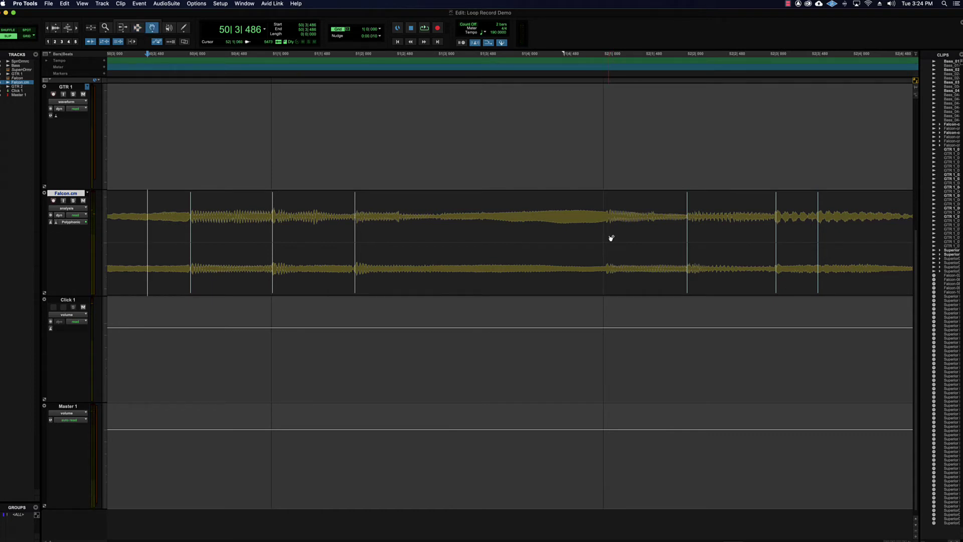
click(610, 235)
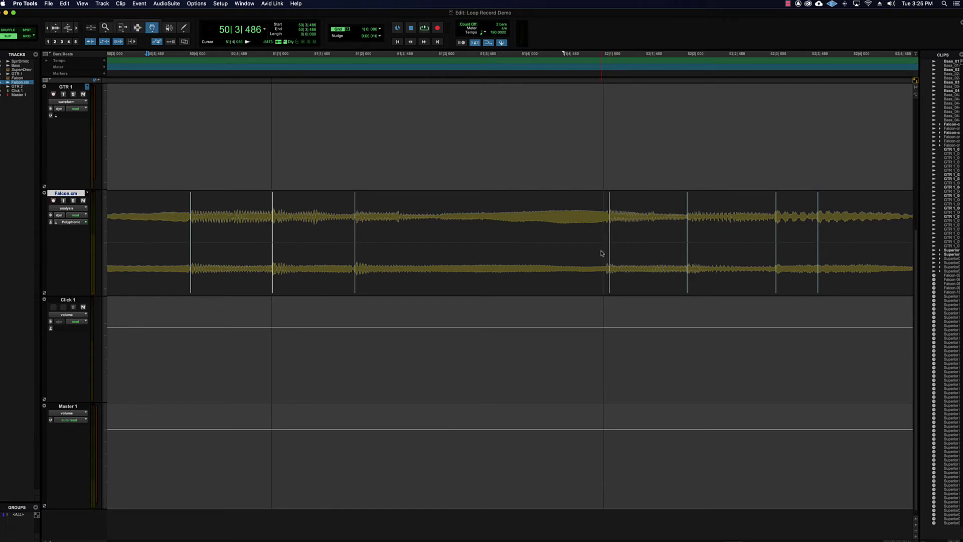
Scroll further along and play the Falcon clip from a later position
scroll(602, 252, right, 3)
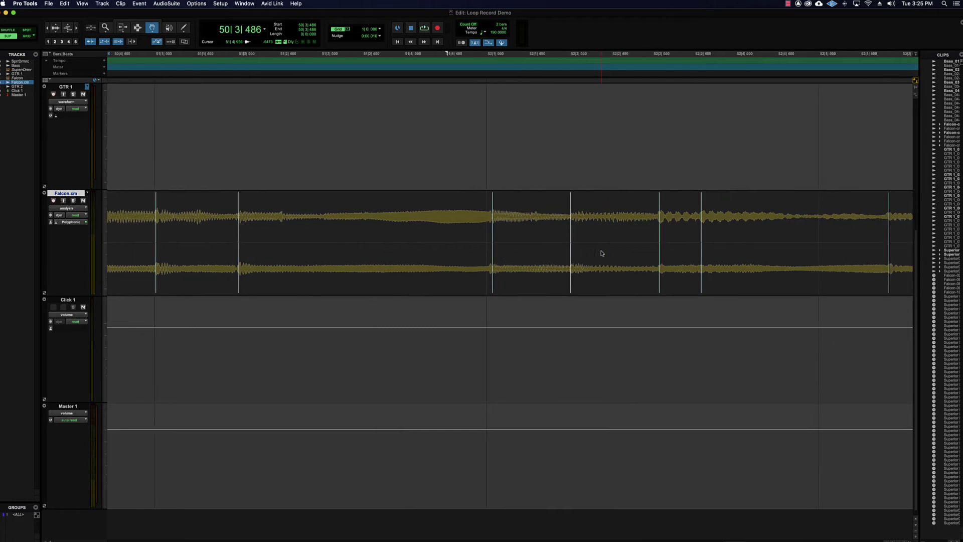
scroll(601, 253, right, 5)
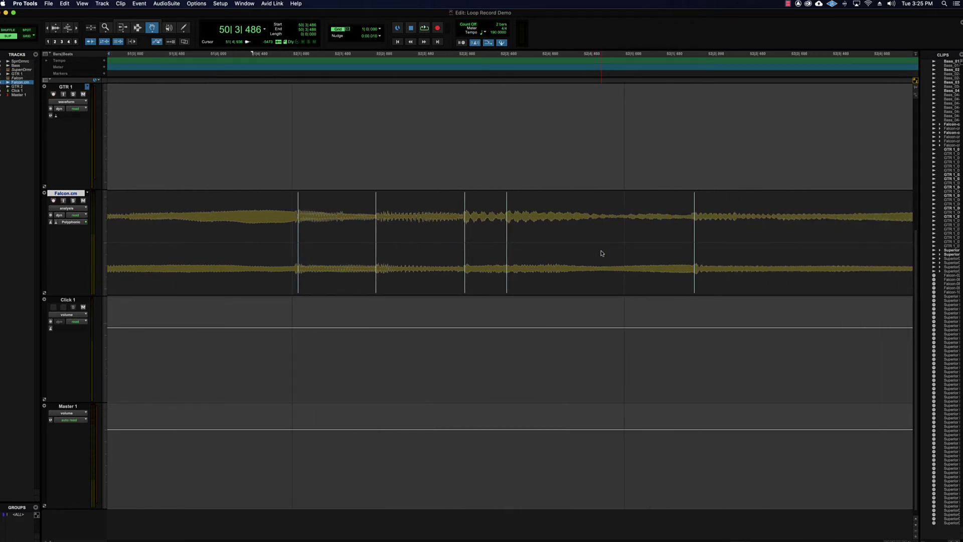
key(F7)
click(229, 215)
key(space)
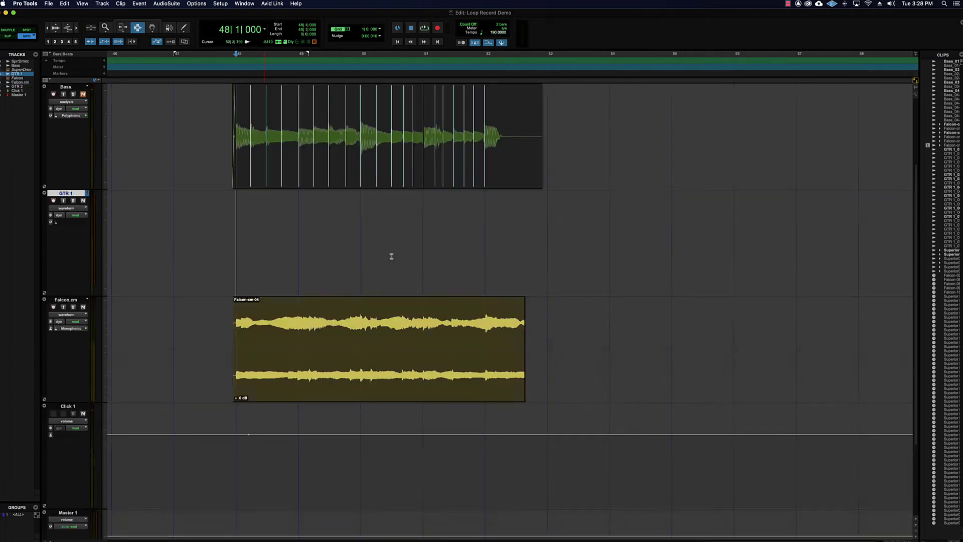
Set the play position at bar 50, then select and clear bars 48–53 over the Falcon clip
click(343, 254)
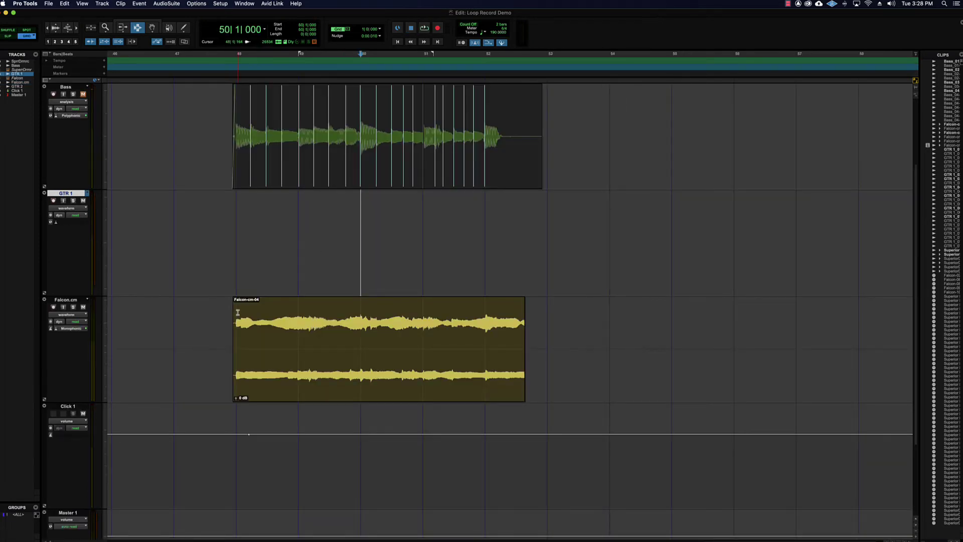
drag(236, 312, 544, 313)
click(268, 306)
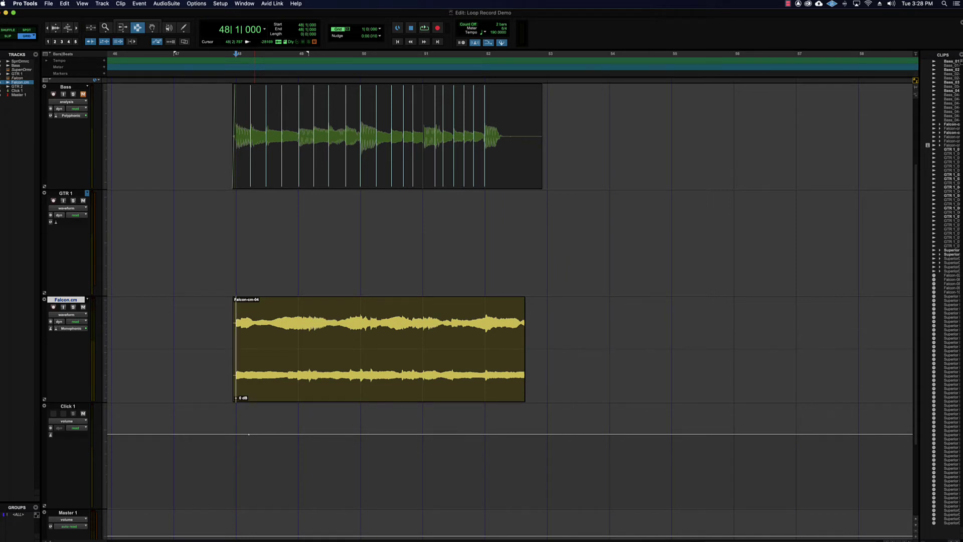
click(236, 320)
Switch Falcon.cm's Elastic Audio to Polyphonic and select the whole Falcon-cm-04 clip
click(55, 329)
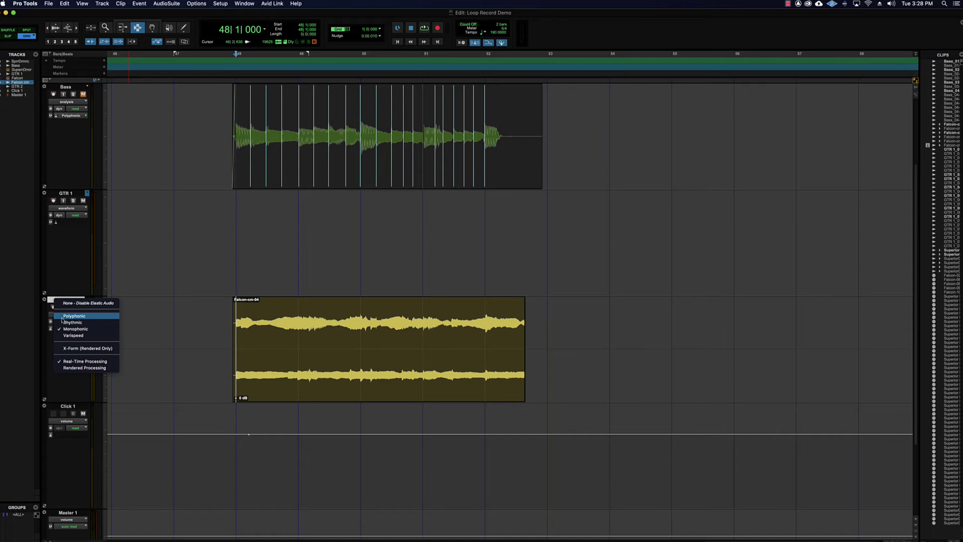
click(80, 323)
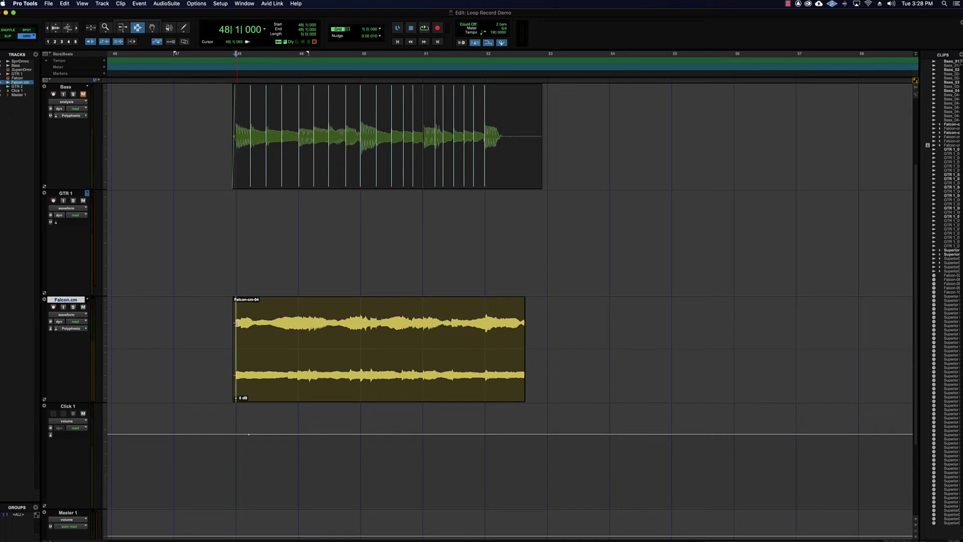
double_click(237, 322)
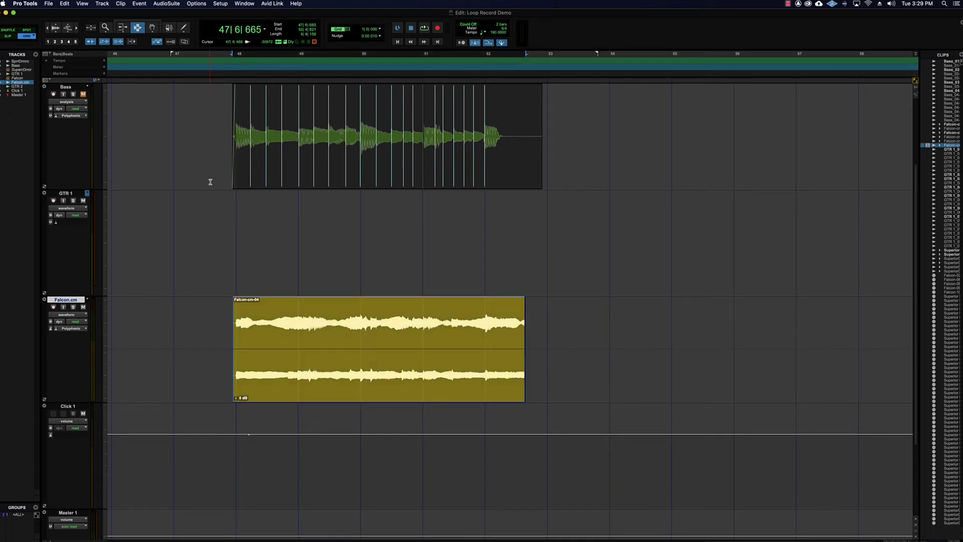
Open Elastic Properties for Falcon-cm-04 from its right-click menu, then glance through the Clip menu
right_click(302, 318)
click(326, 385)
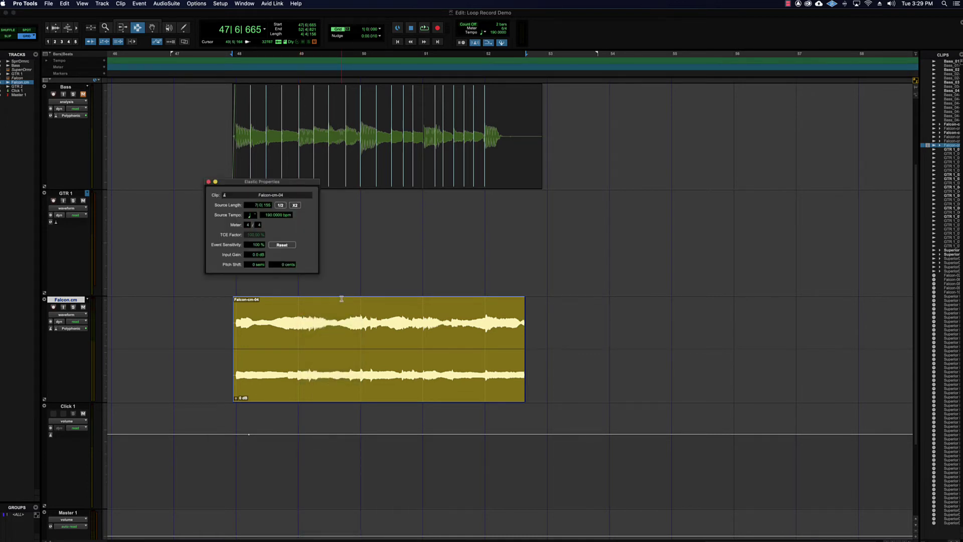
click(123, 4)
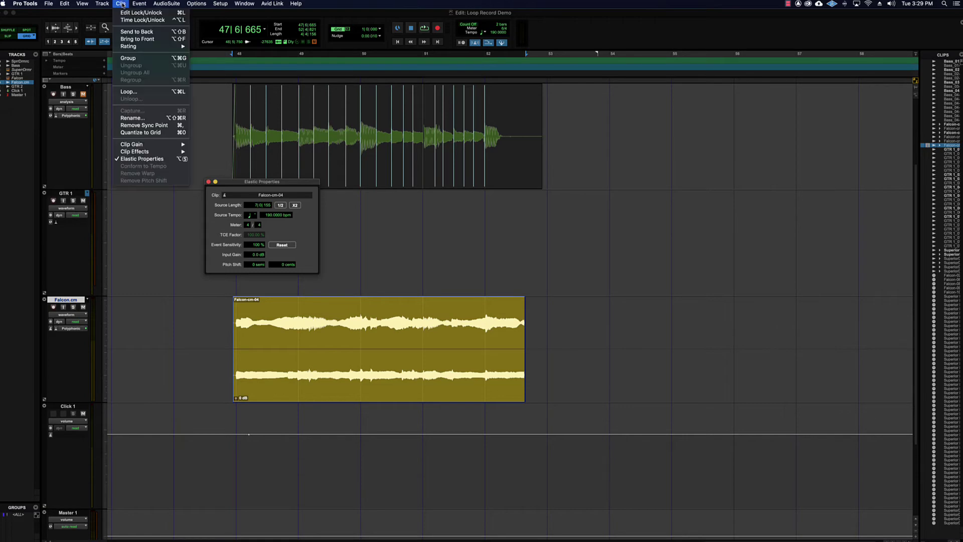
click(251, 175)
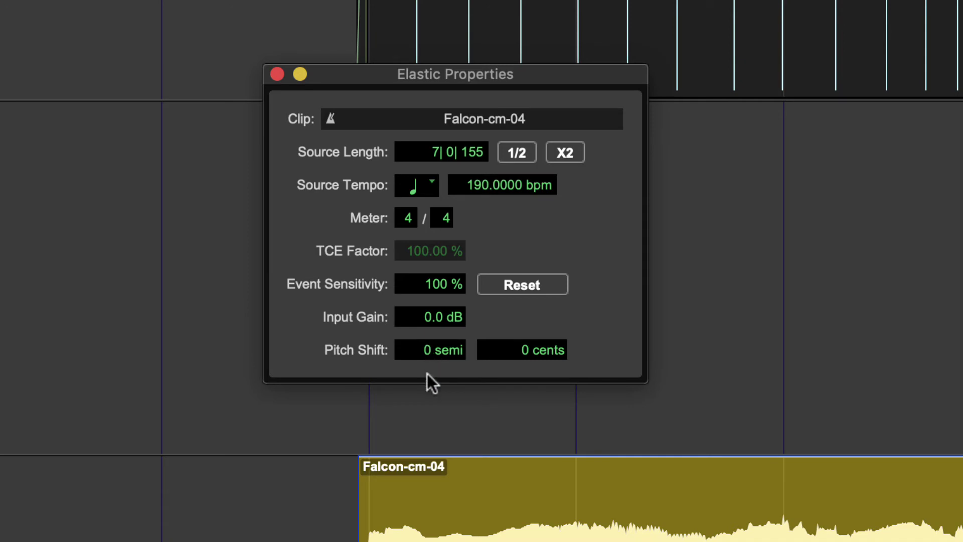
Play the Falcon clip, then audition it pitch-shifted to -12 and -24 semitones
key(space)
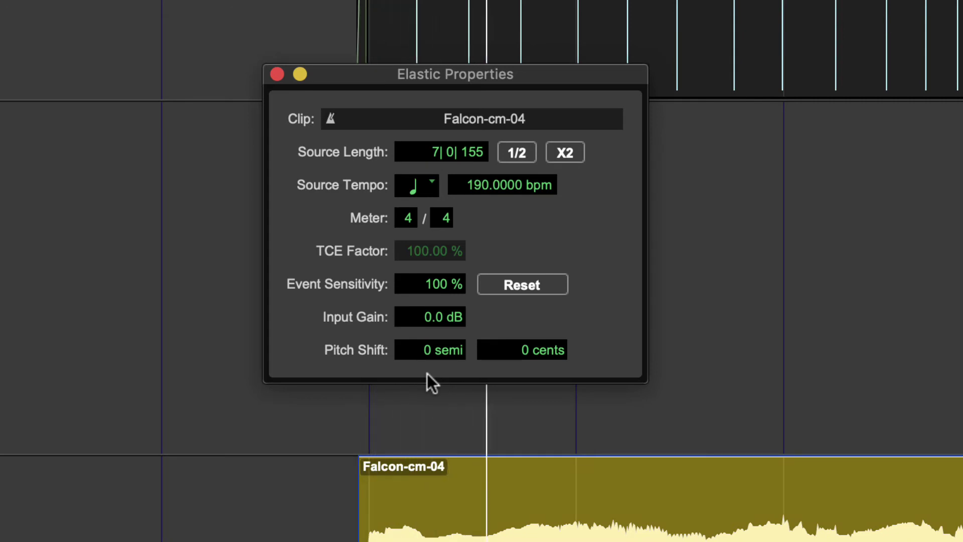
click(427, 350)
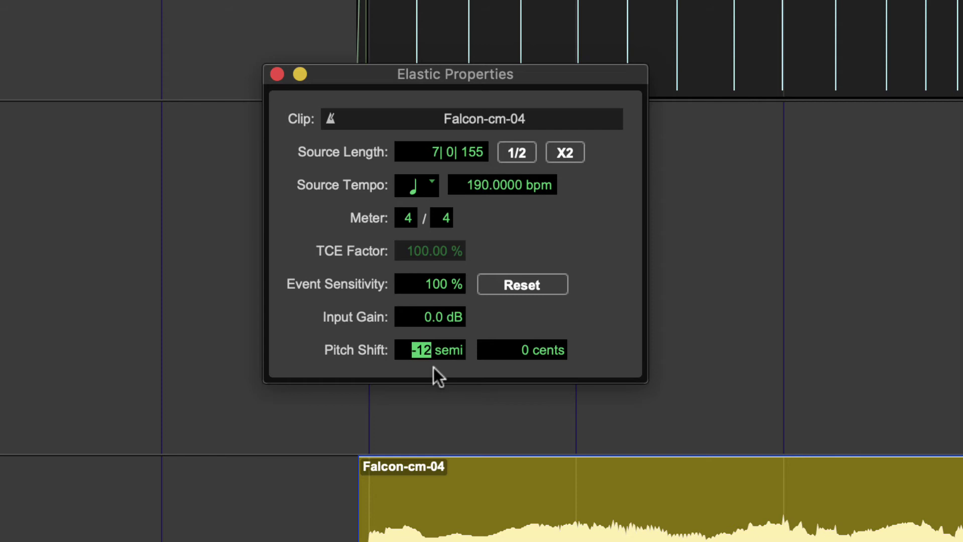
key(Return)
key(space)
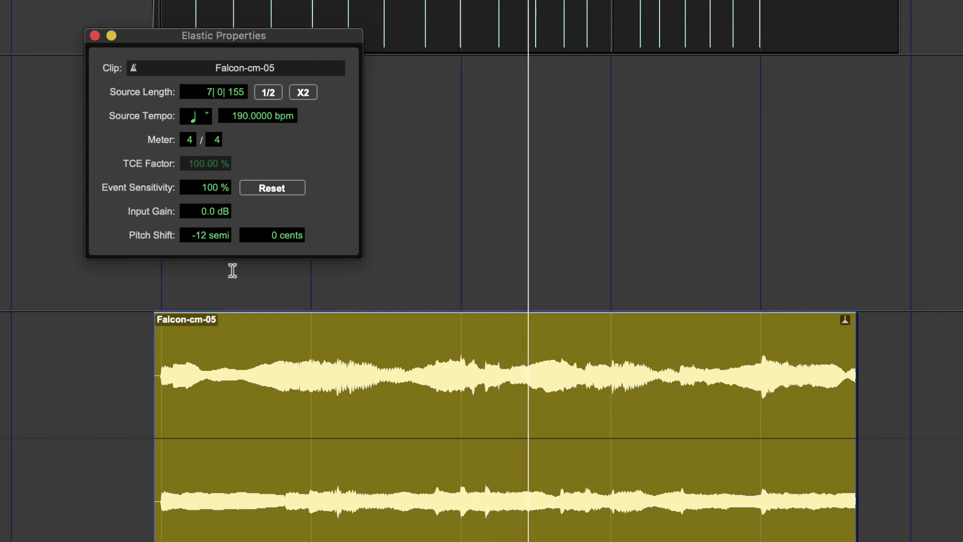
key(space)
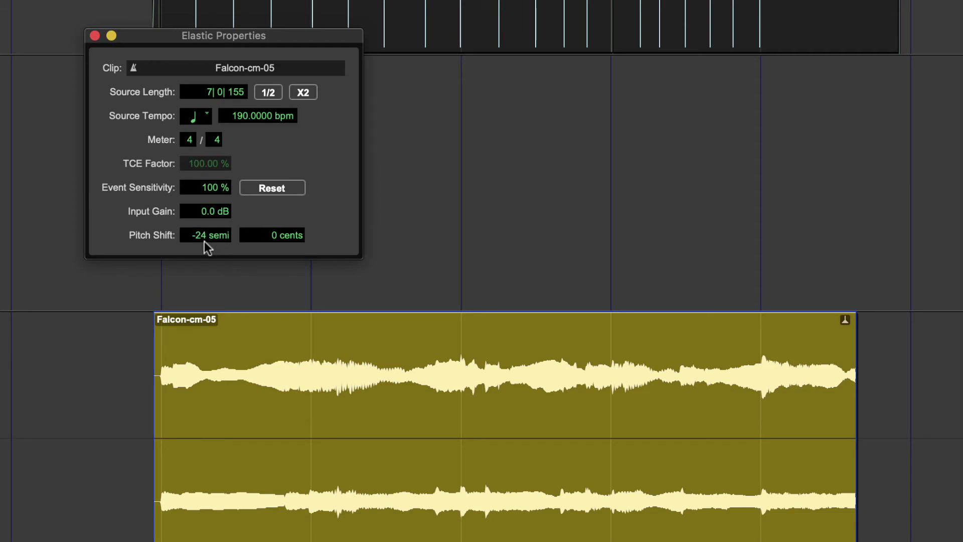
key(space)
Try a +12 semitone pitch shift, then reset Falcon-cm-05's pitch shift to 0
key(space)
click(199, 235)
text(12)
key(Return)
key(space)
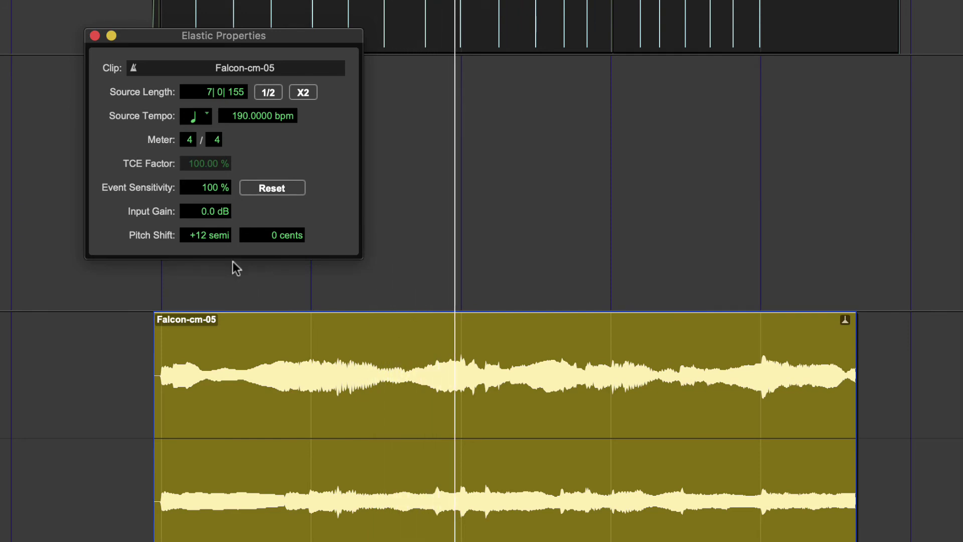
key(space)
click(205, 234)
text(0)
key(Return)
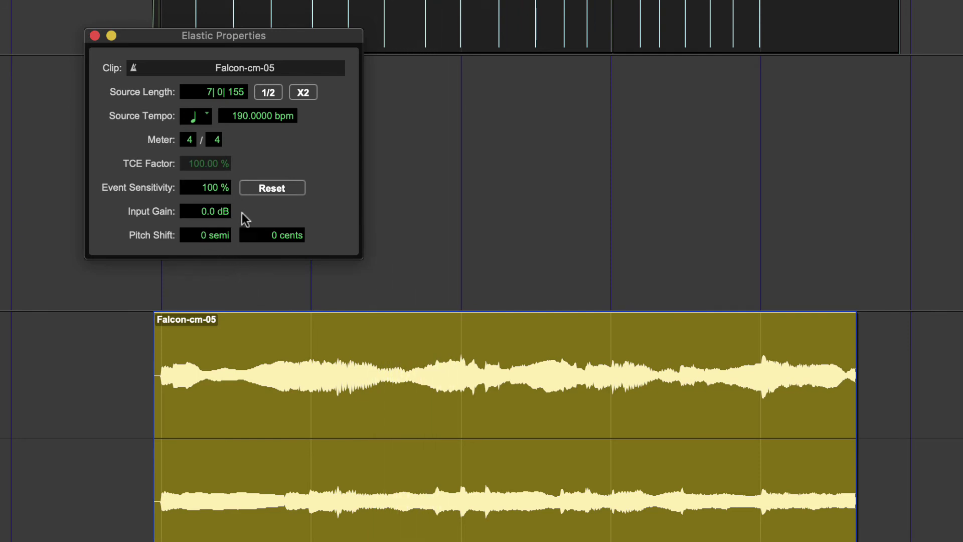
Copy the Falcon-cm-05 clip down onto the Audio 1 track with the Grabber
drag(154, 48, 448, 40)
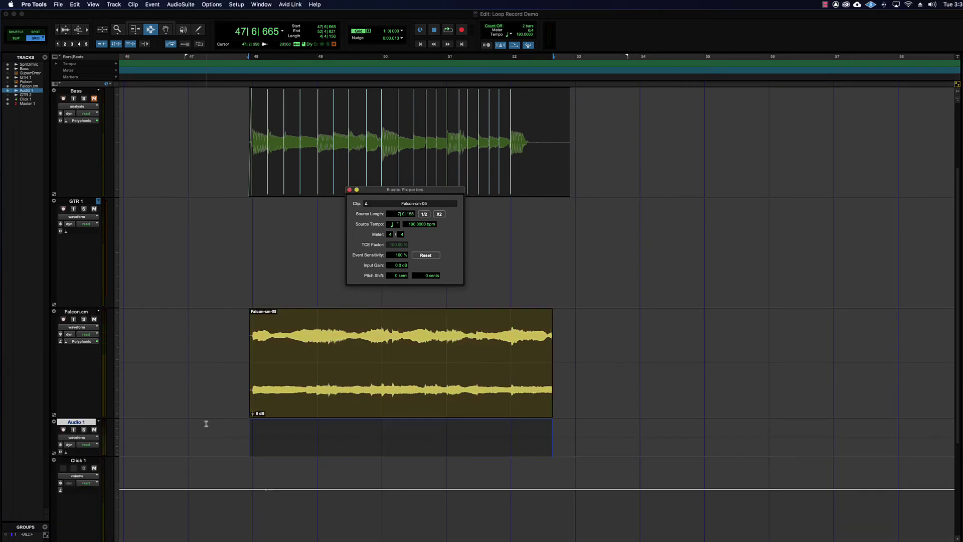
key(F8)
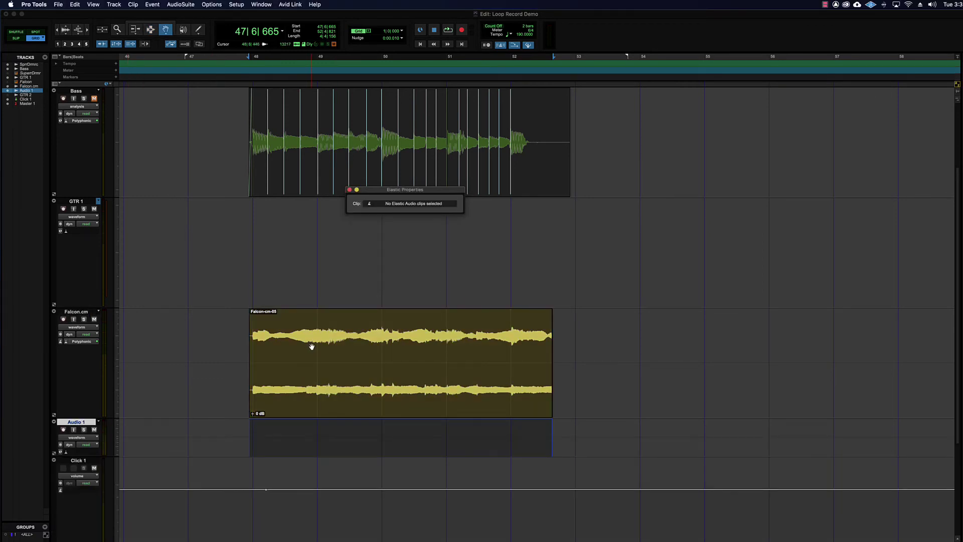
click(309, 345)
drag(315, 384, 318, 437)
key(F7)
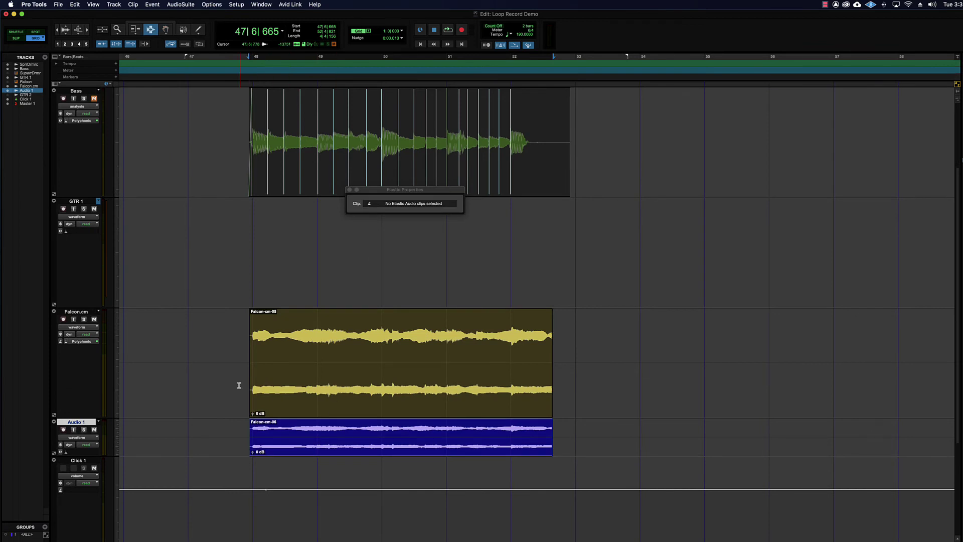
click(239, 385)
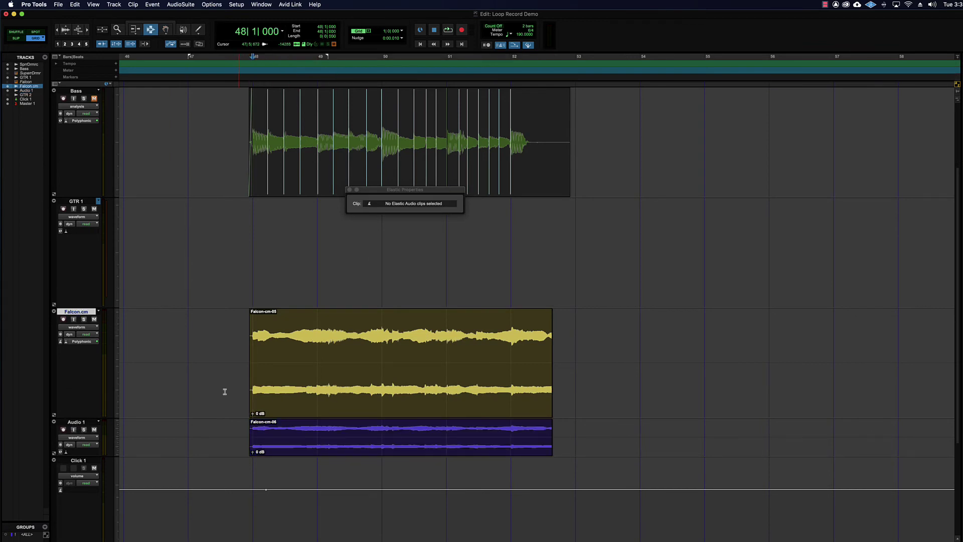
Set Audio 1's Elastic Audio to Polyphonic and move the track above Falcon.cm
click(65, 452)
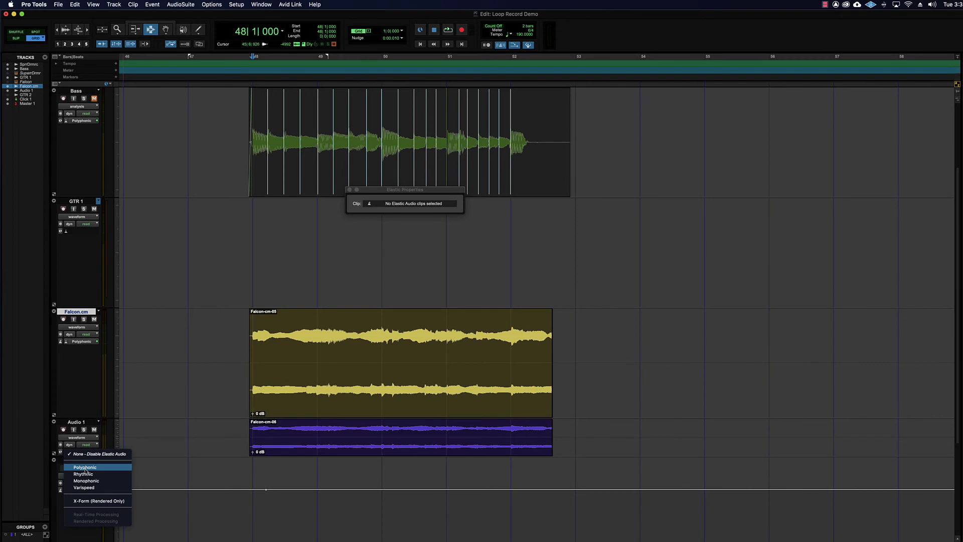
click(80, 467)
drag(75, 422, 75, 321)
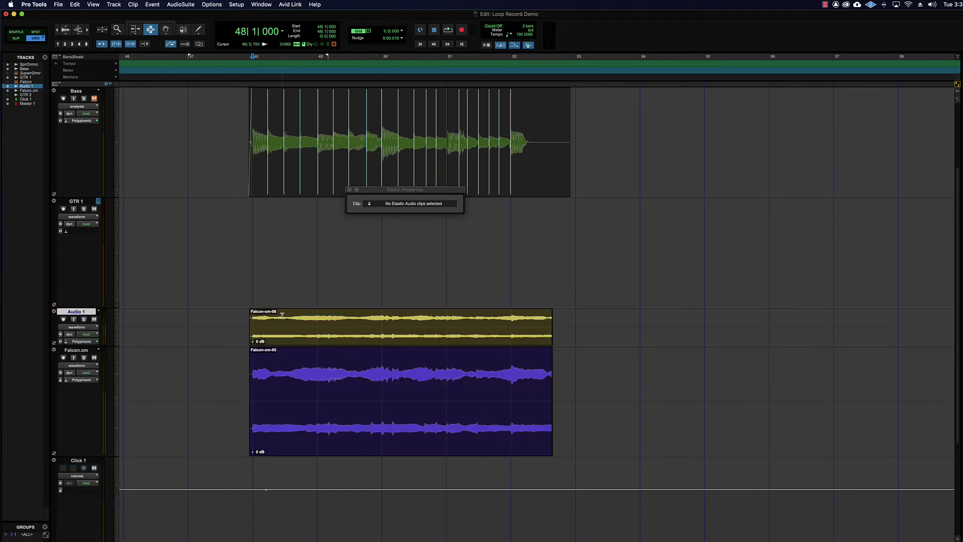
Select the Falcon-cm-06 copy and play it alongside the original Falcon clip
key(F8)
click(313, 322)
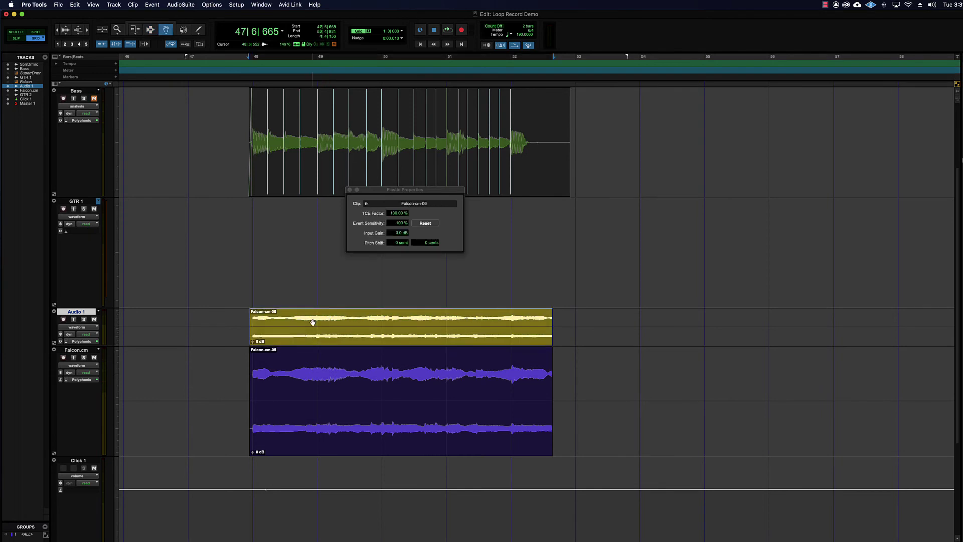
key(space)
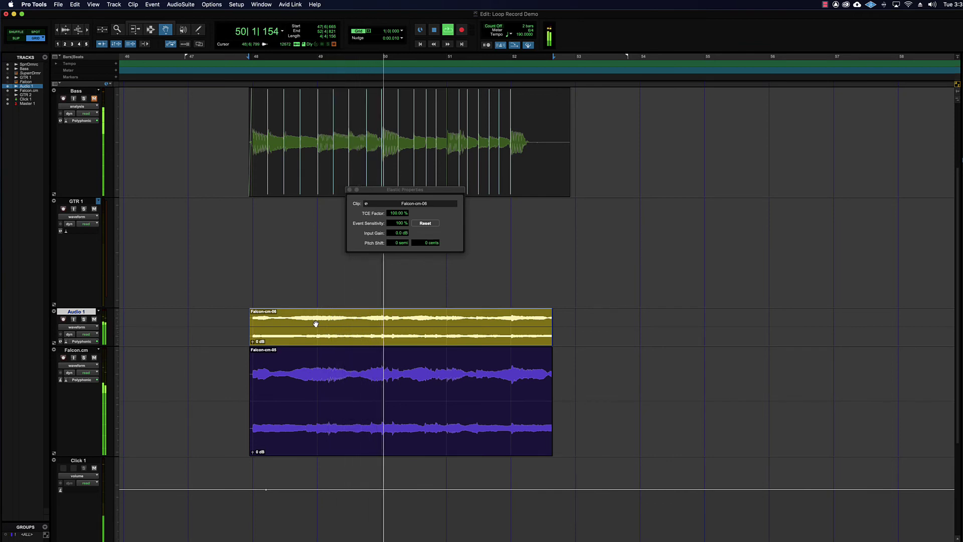
key(space)
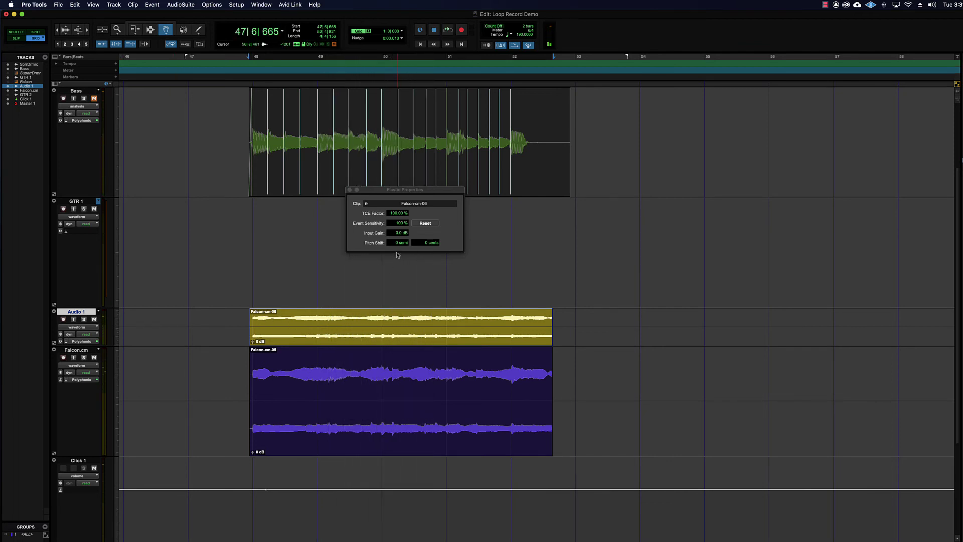
Give Falcon-cm-06 a +4 semitone pitch shift and listen to the harmony
click(399, 243)
key(Return)
key(space)
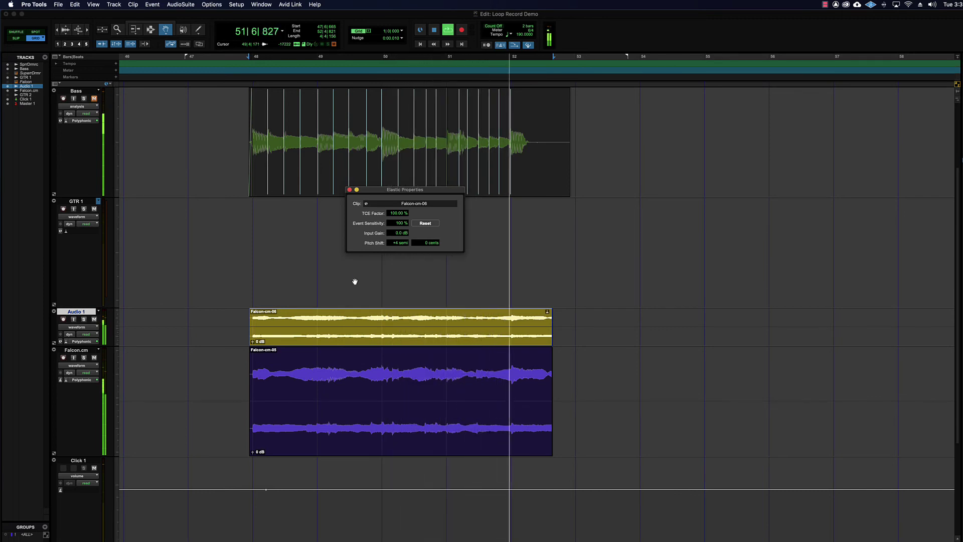
key(space)
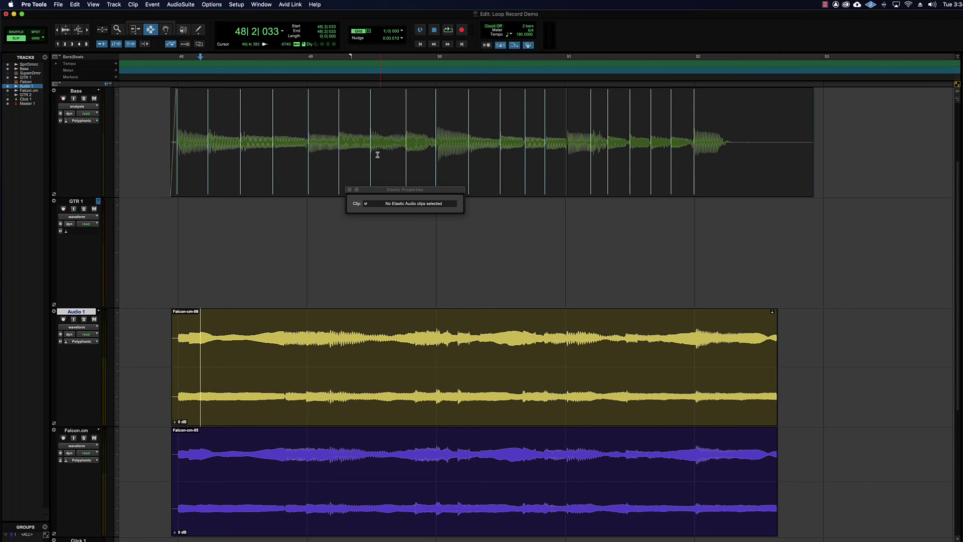
Close Elastic Properties and zoom out from bar 48 on GTR 1
click(350, 190)
click(181, 255)
key(super+bracketleft)
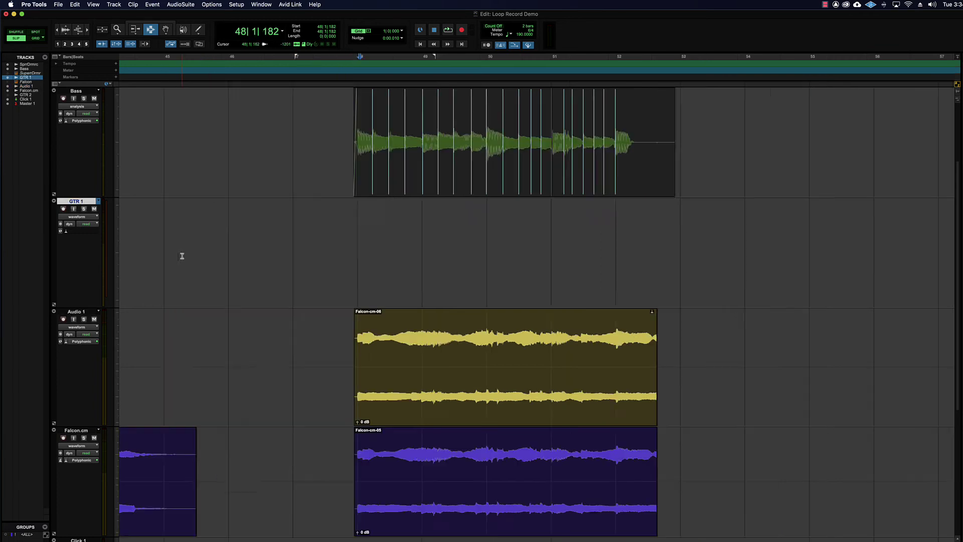
key(super+bracketleft)
key(super+bracketleft)
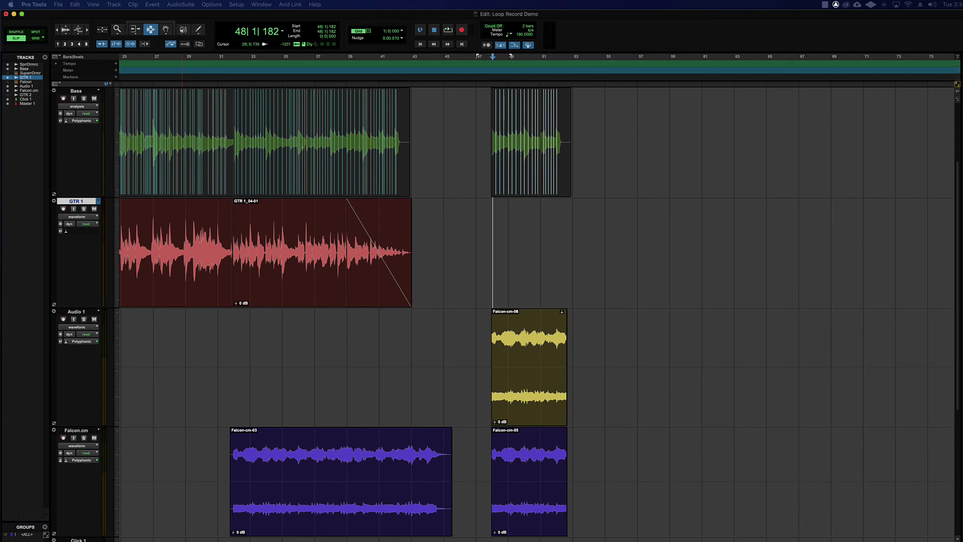
Scroll back to the drum, bass and guitar tracks and select a span of bars across them
scroll(299, 280, left, 5)
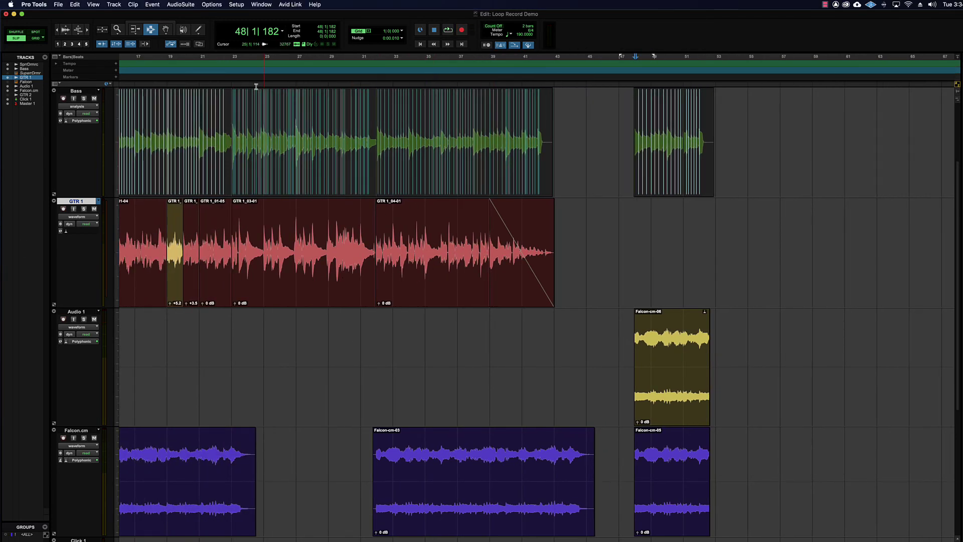
drag(377, 133, 600, 482)
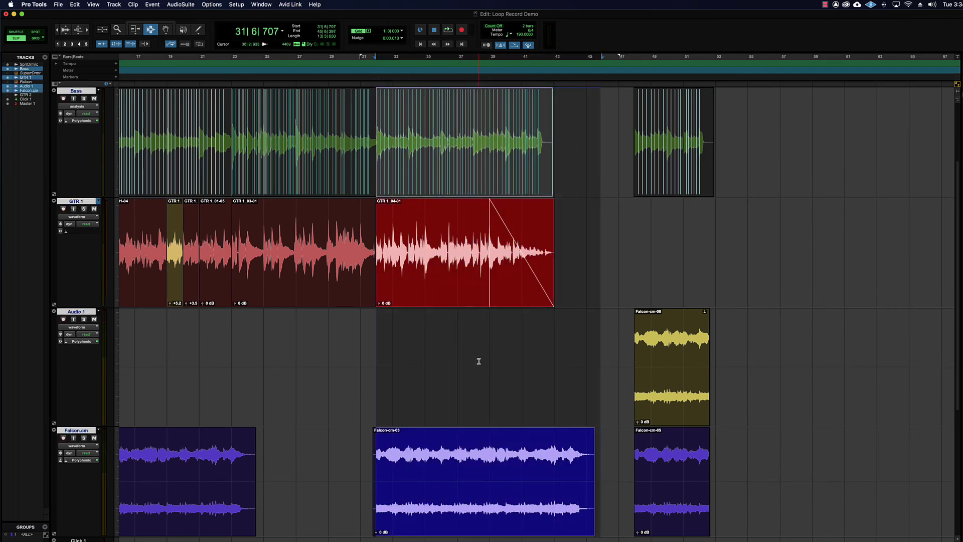
scroll(477, 361, up, 2)
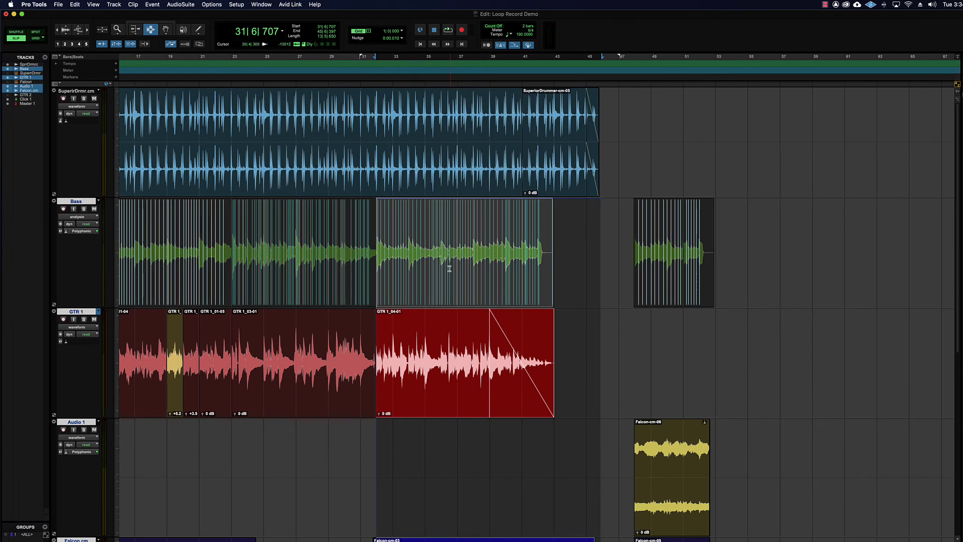
scroll(450, 269, down, 3)
scroll(470, 239, up, 2)
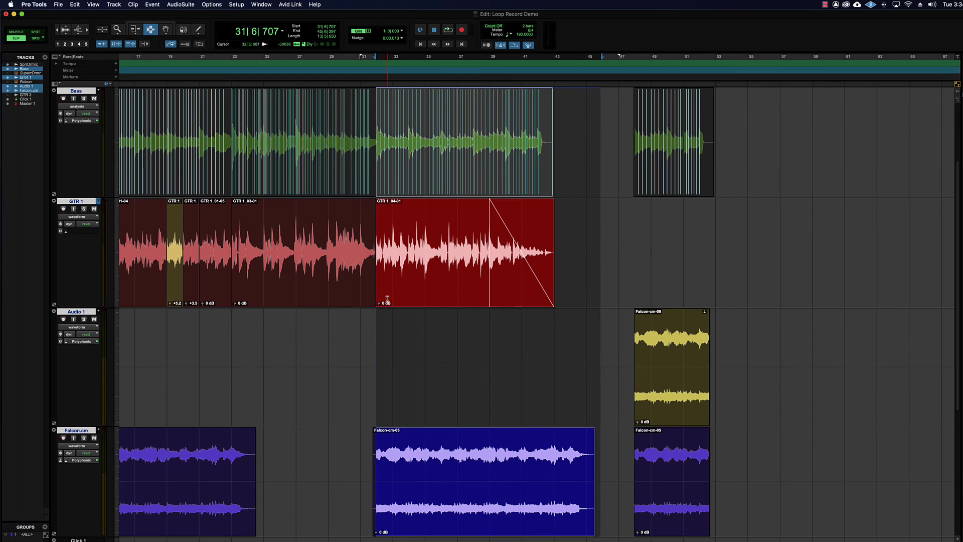
scroll(376, 271, up, 2)
scroll(417, 266, left, 1)
scroll(449, 273, right, 4)
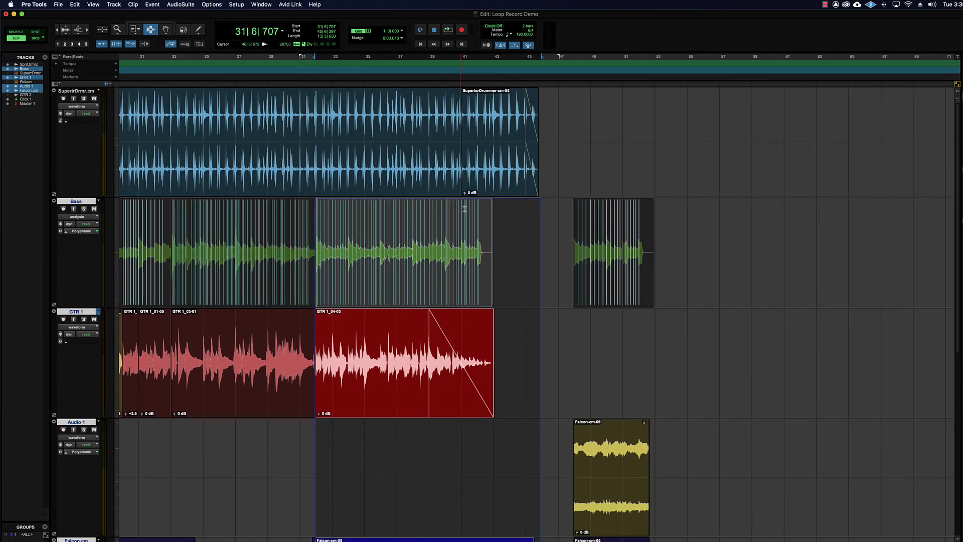
Play back the guitar section from a point in GTR 1, zooming in and back out
click(153, 4)
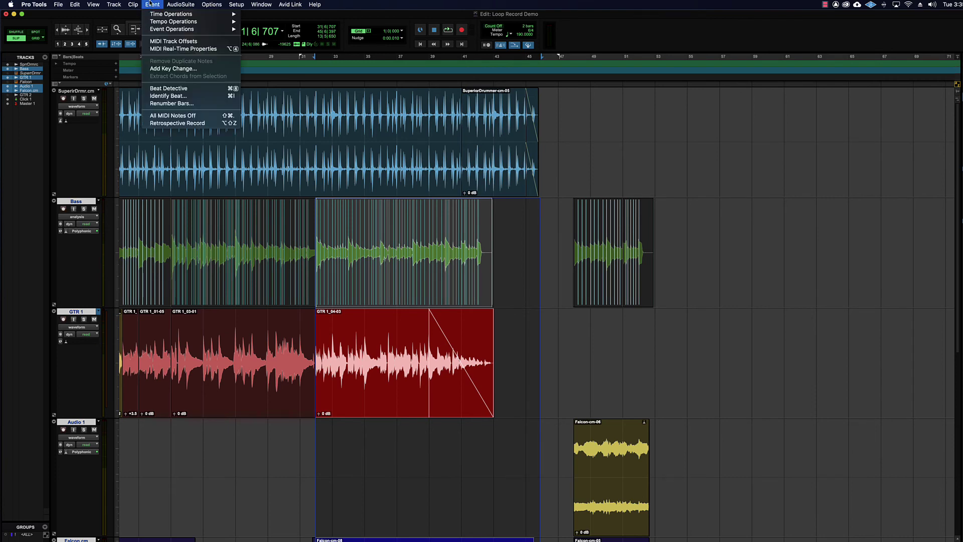
click(281, 293)
click(277, 356)
key(space)
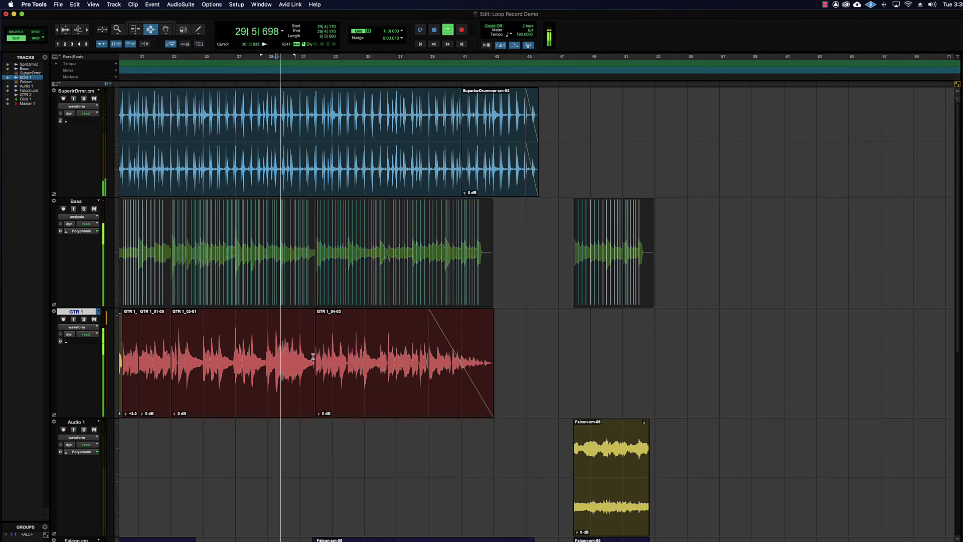
key(super+bracketright)
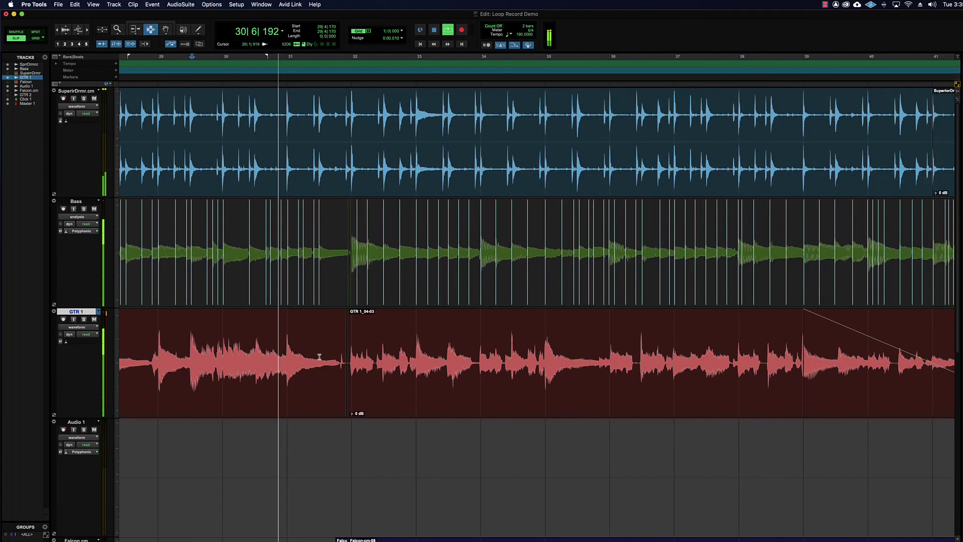
key(super+bracketleft)
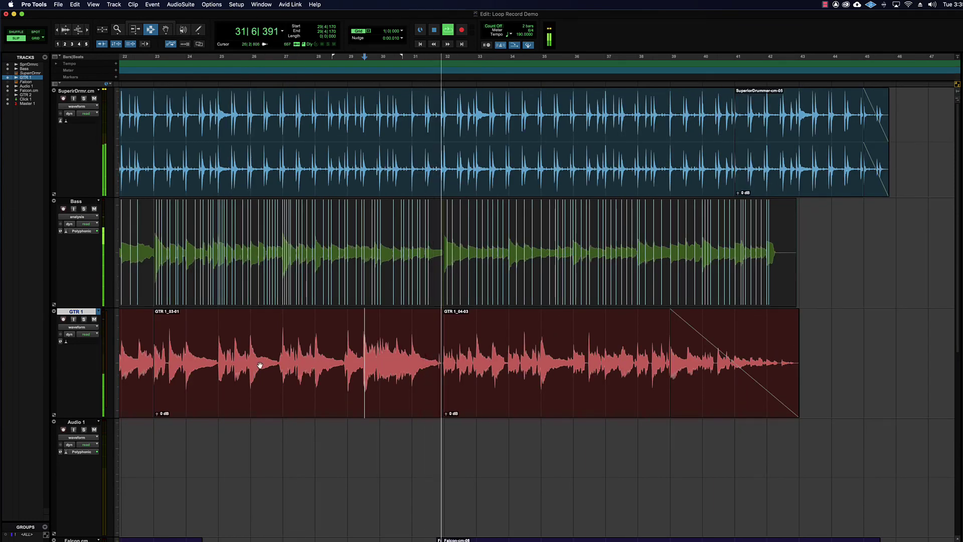
With the Grabber, select GTR 1_04-03 and extend the selection across the tracks to bar 43
key(F8)
click(536, 340)
shift+click(535, 157)
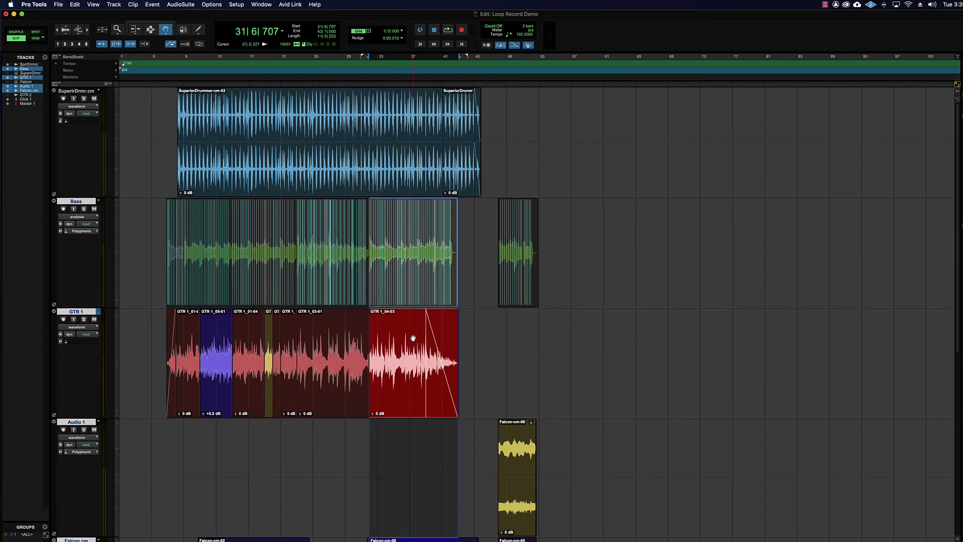
scroll(433, 362, down, 3)
scroll(432, 361, down, 3)
scroll(431, 361, up, 6)
Browse the clip separation options and close the menu without running anything
click(75, 4)
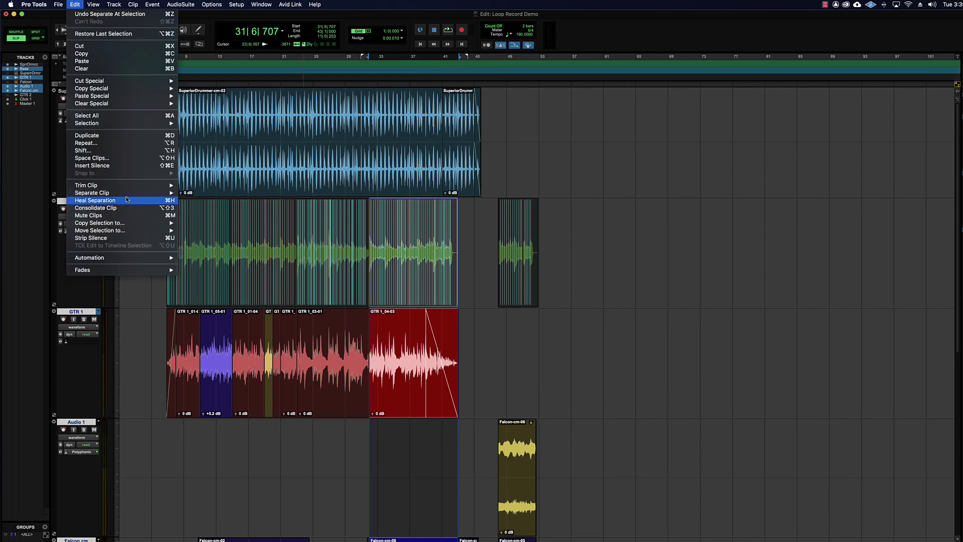
mouse_move(120, 195)
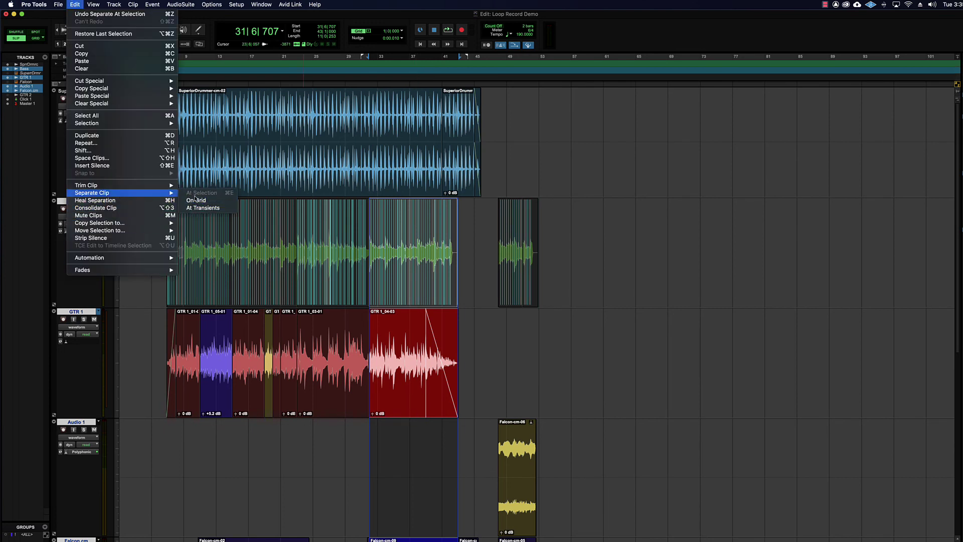
click(469, 148)
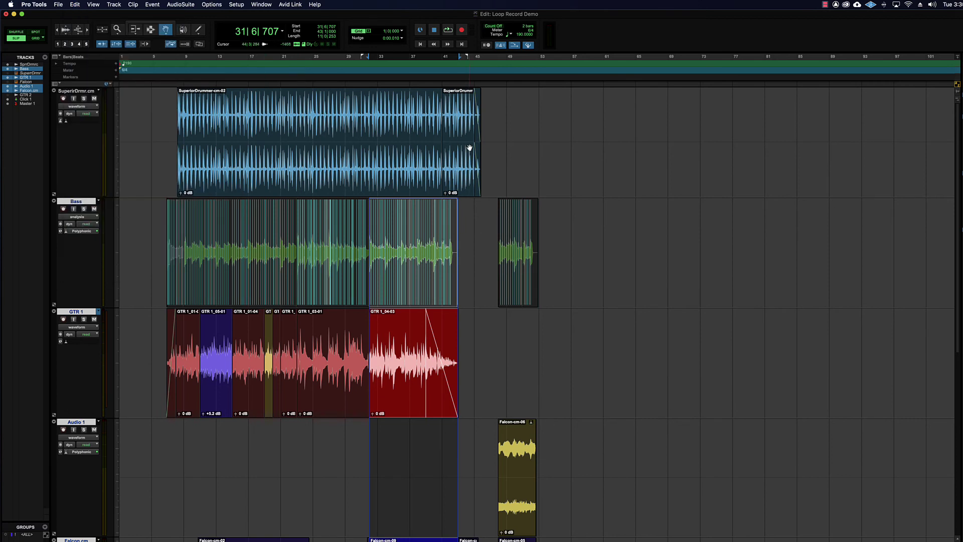
Open Event > Event Operations > Transpose
click(152, 5)
mouse_move(166, 29)
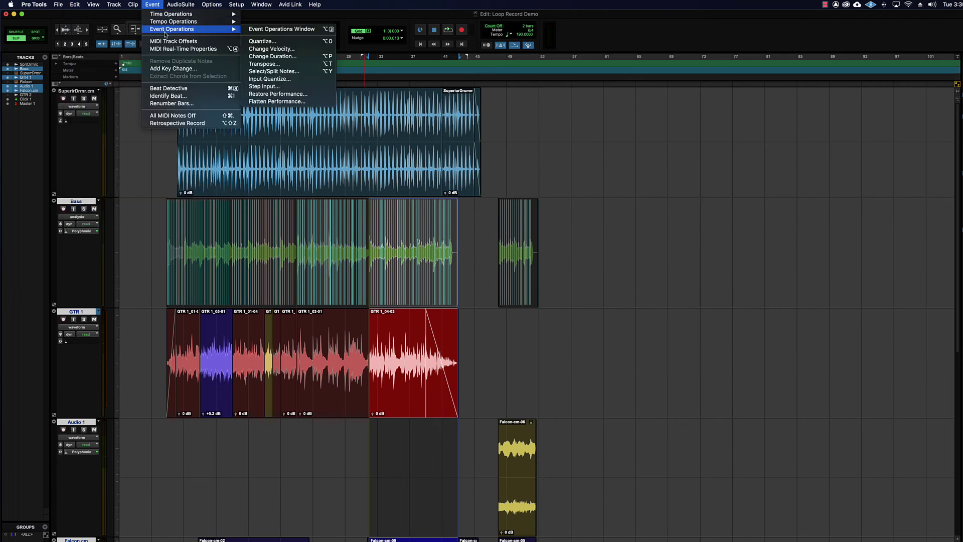
click(264, 64)
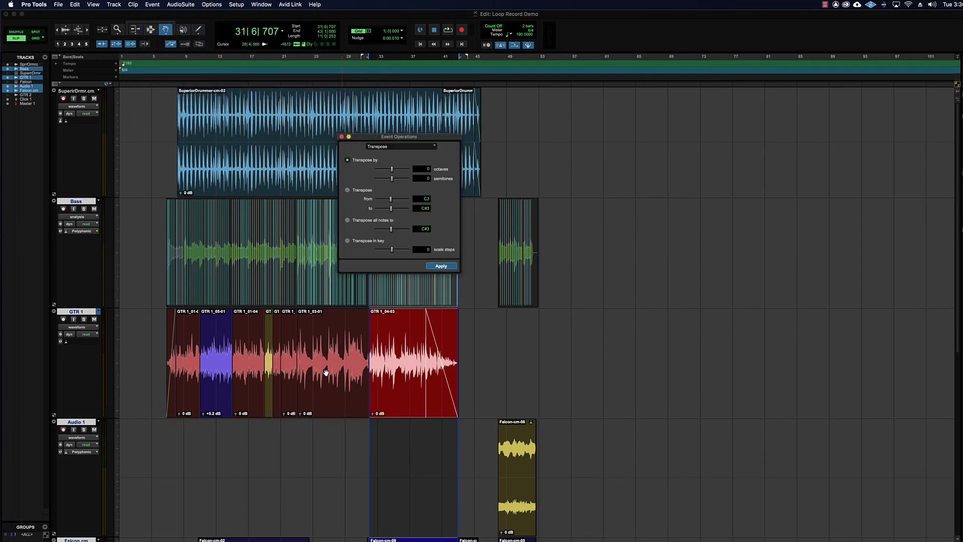
Keep GTR 1's Elastic Audio on Polyphonic and move the Transpose window off the guitar clip
click(65, 342)
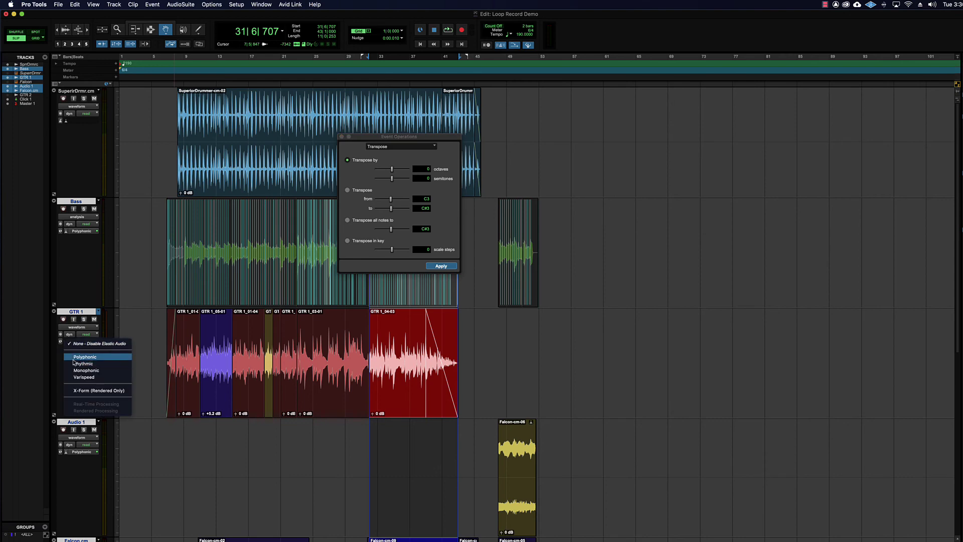
click(74, 361)
scroll(75, 364, down, 8)
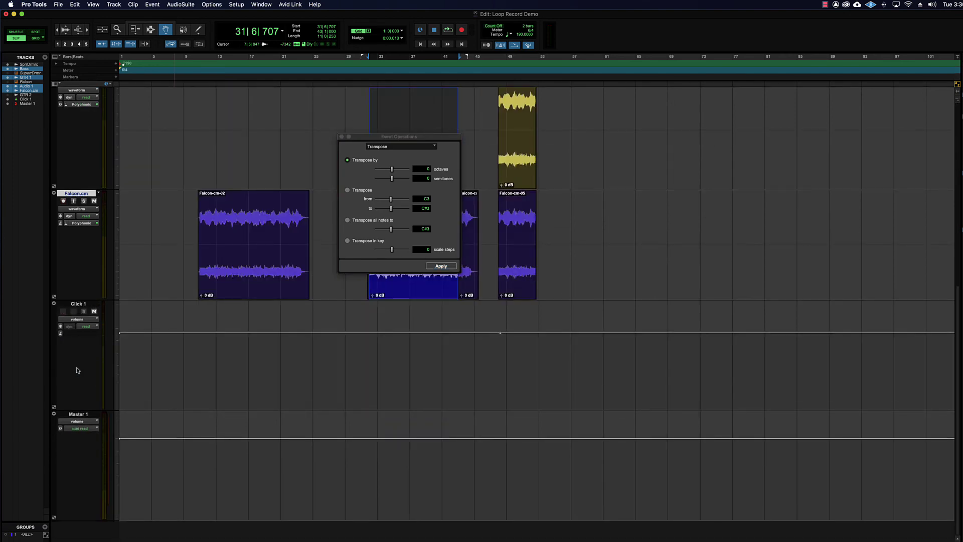
scroll(193, 283, up, 9)
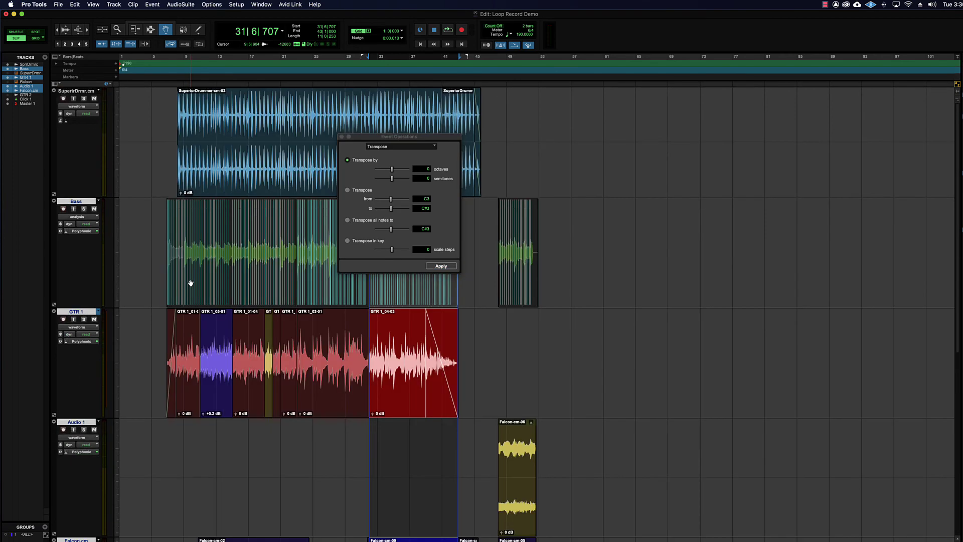
scroll(190, 283, down, 2)
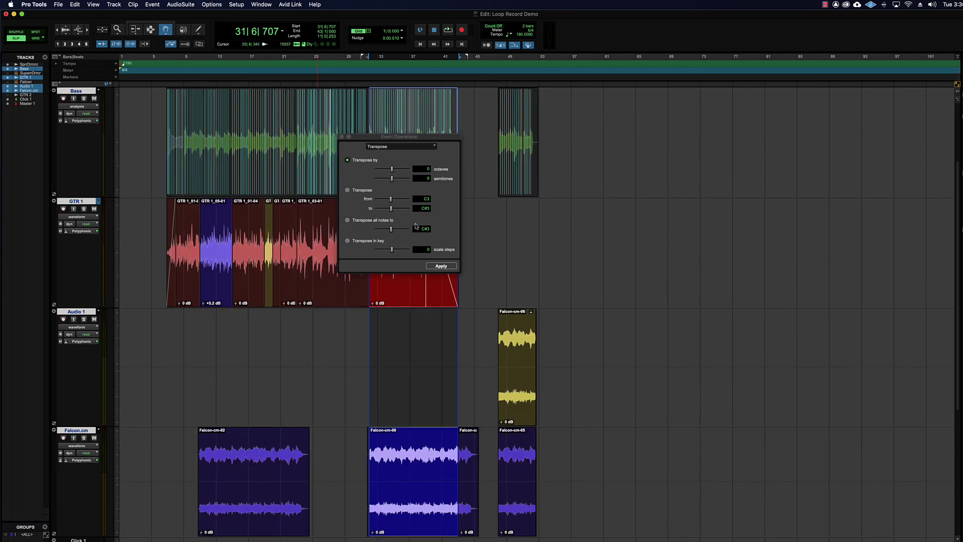
drag(381, 137, 523, 121)
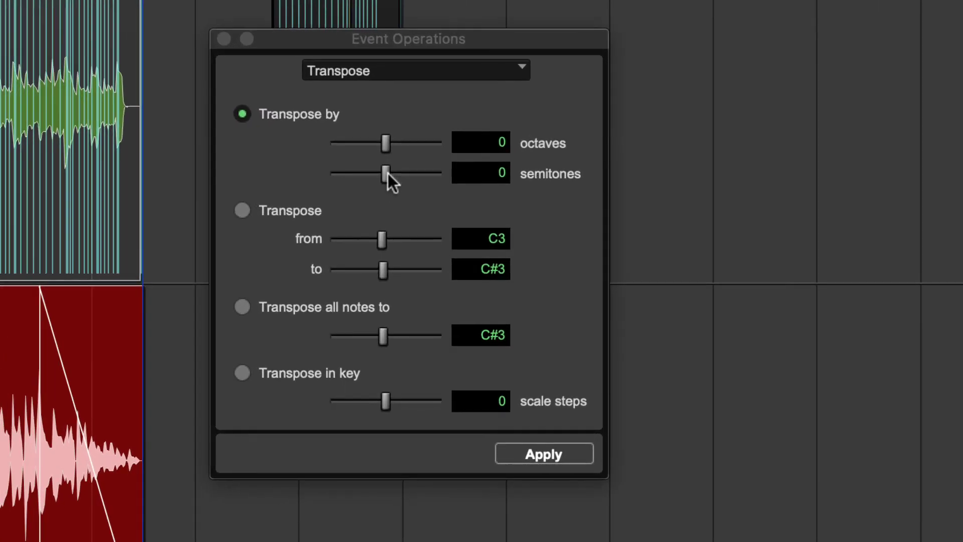
Enter 2 semitones in the Transpose window and apply it to the selected section
click(473, 176)
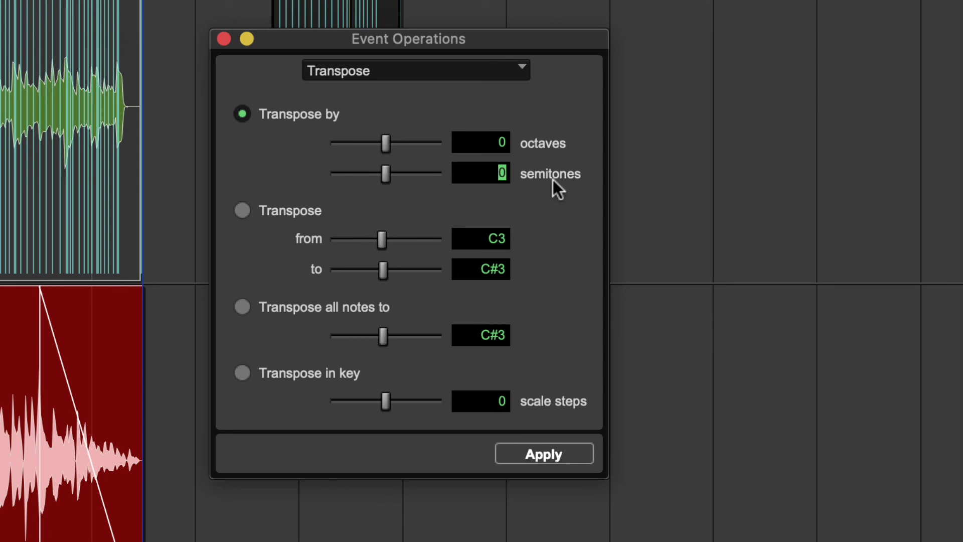
text(2)
key(Return)
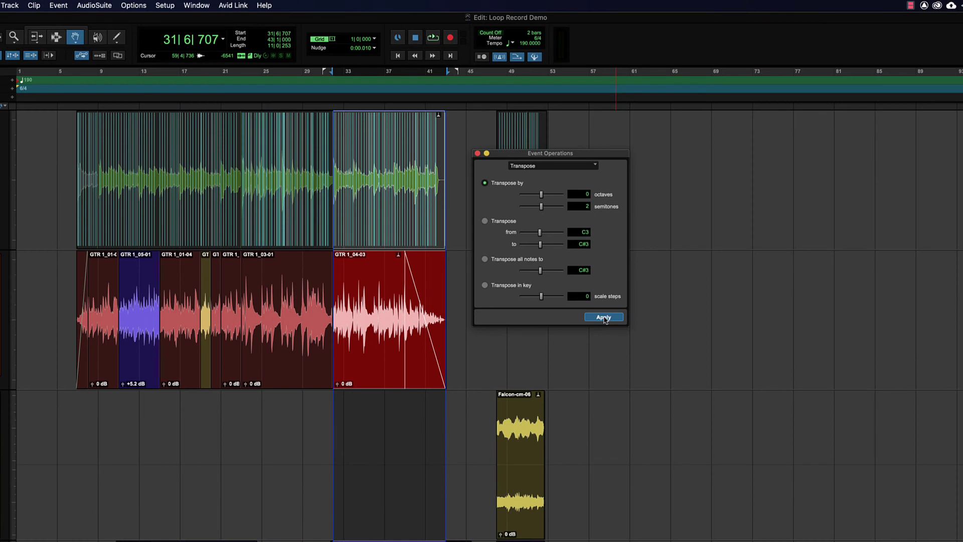
click(604, 320)
click(293, 318)
Start playback and select the bass, GTR 1_04-03 and the clip on the track below
key(space)
click(275, 279)
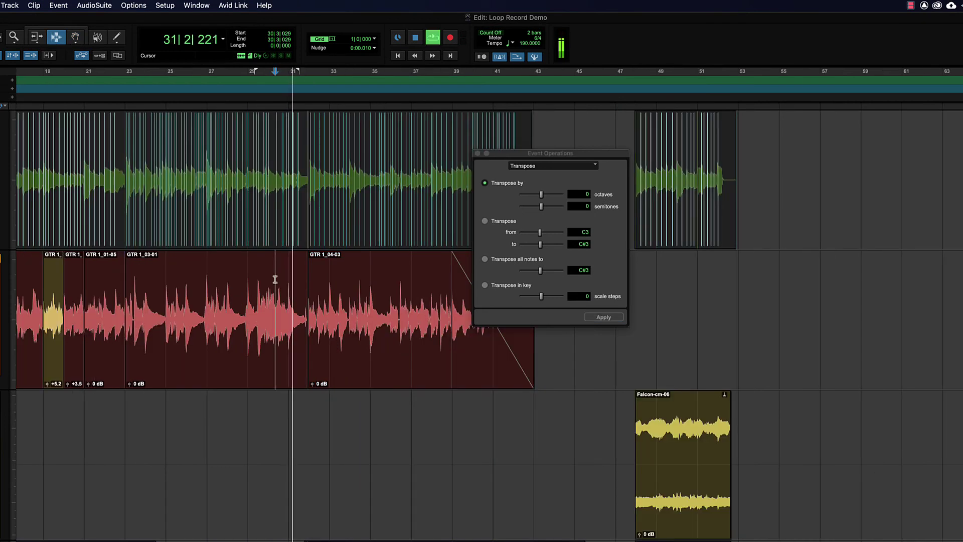
key(F8)
click(314, 338)
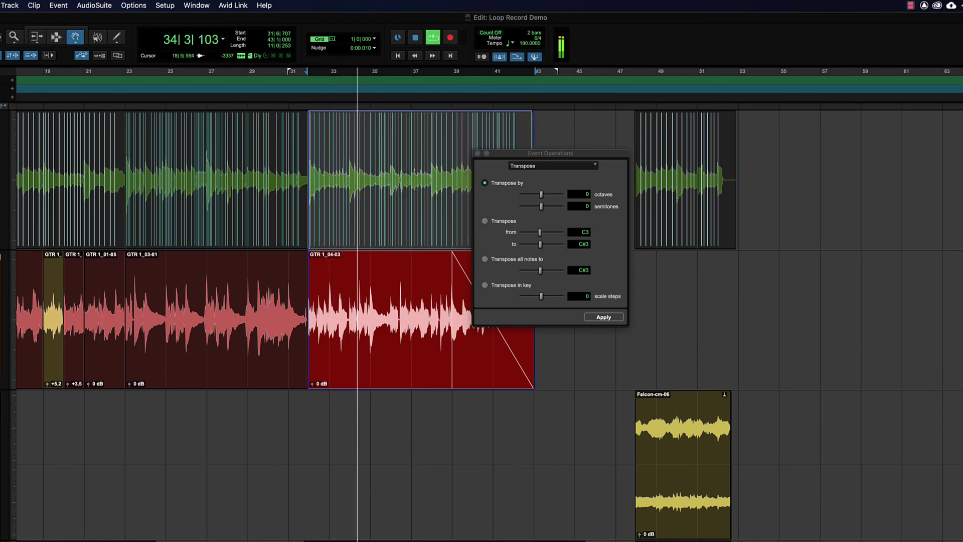
shift+click(437, 394)
Apply a 2-semitone Transpose to the selected clips, then stop playback
click(586, 205)
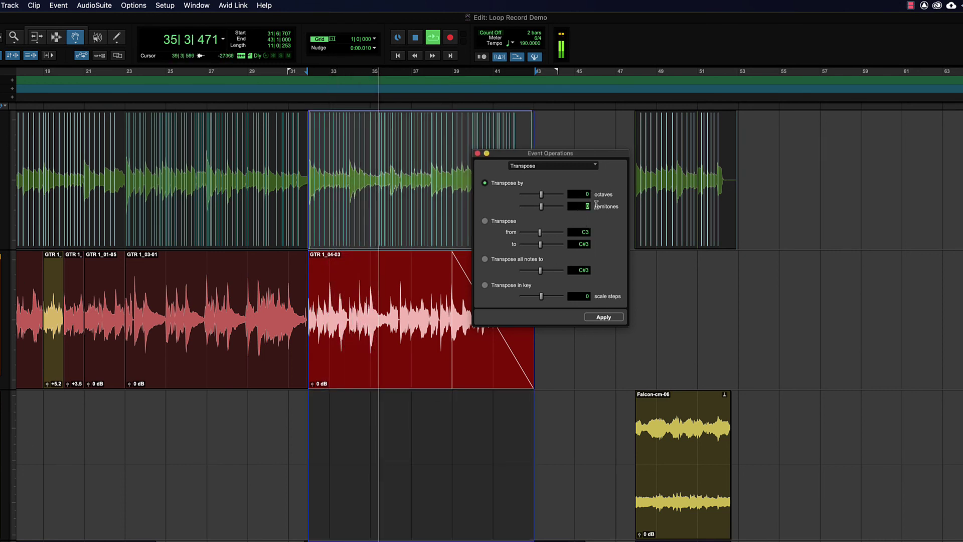
text(2)
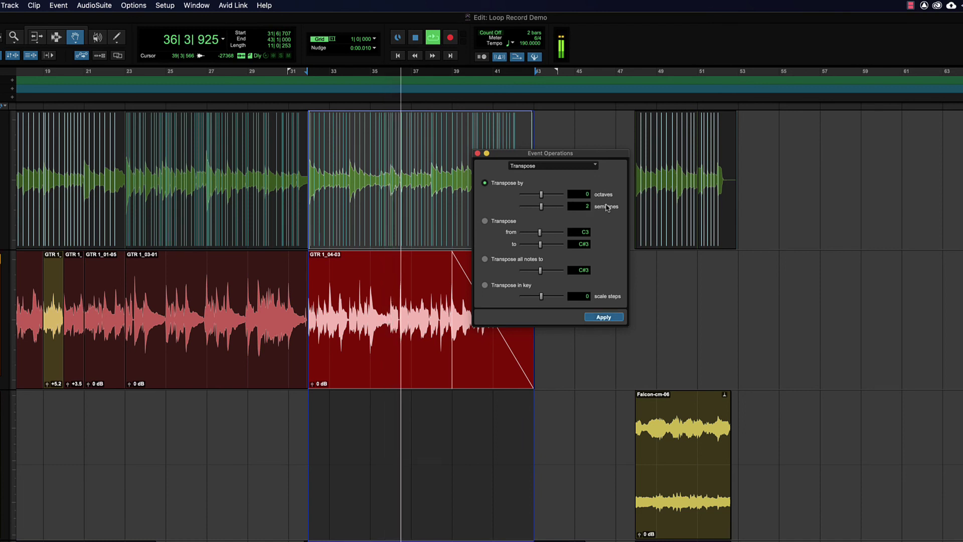
click(609, 319)
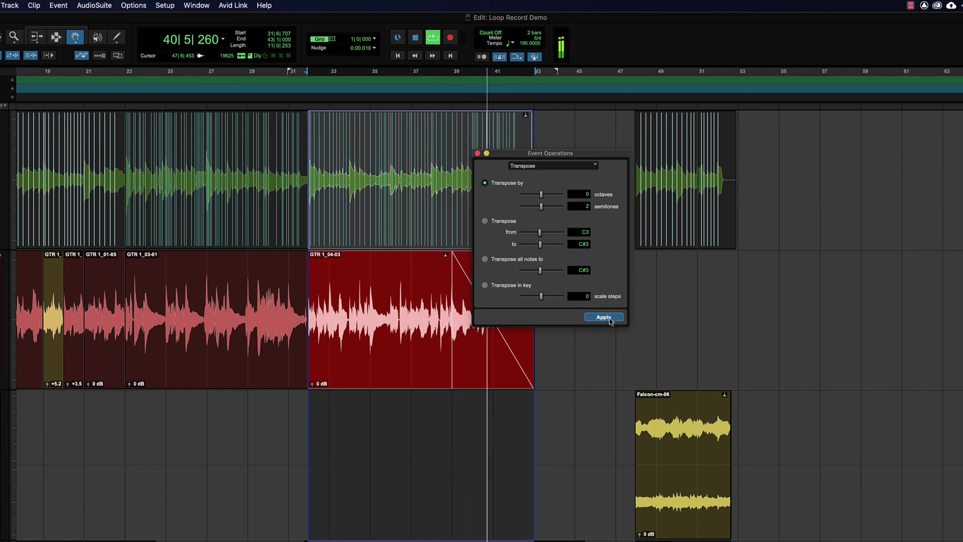
click(604, 317)
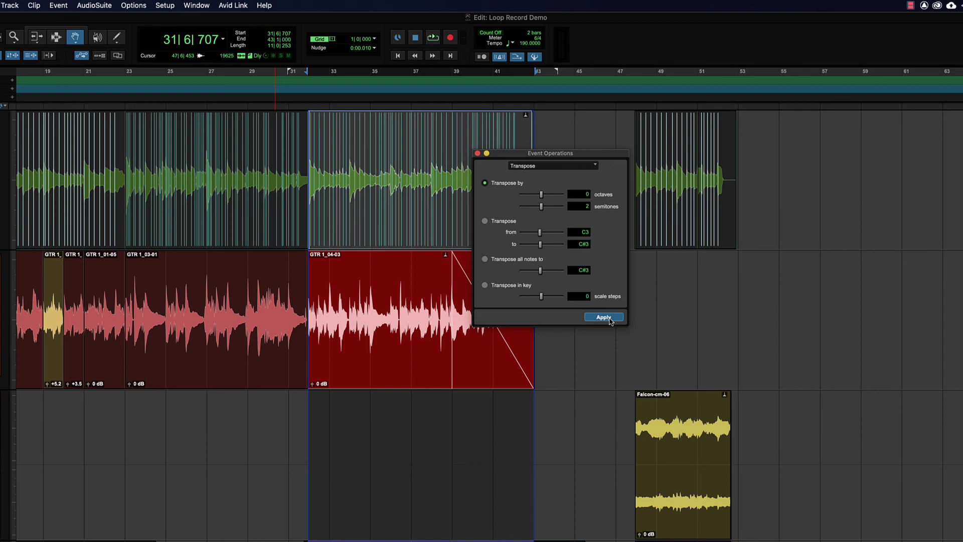
Deselect clips, reposition the Transpose window, and check the GTR 1_04-03 clip's options
click(672, 146)
drag(552, 153, 485, 146)
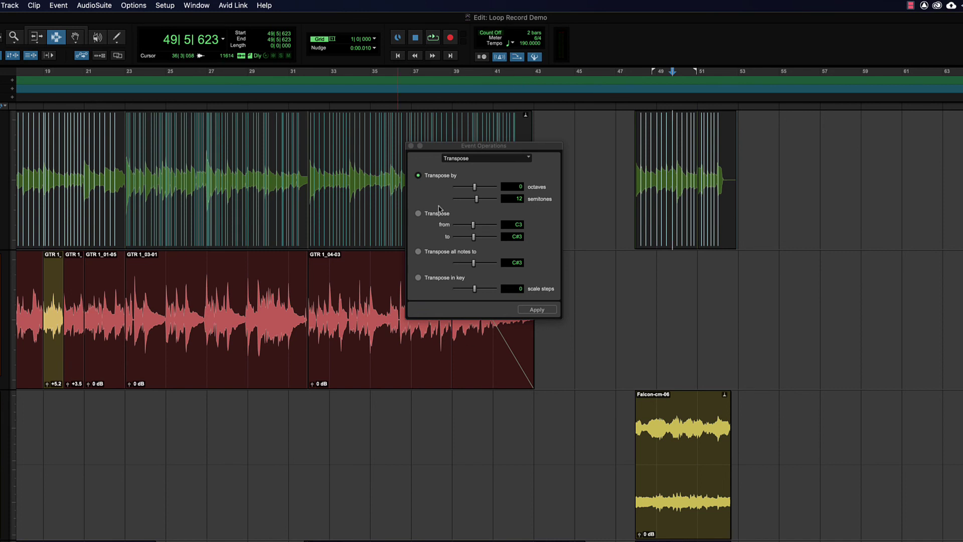
right_click(337, 324)
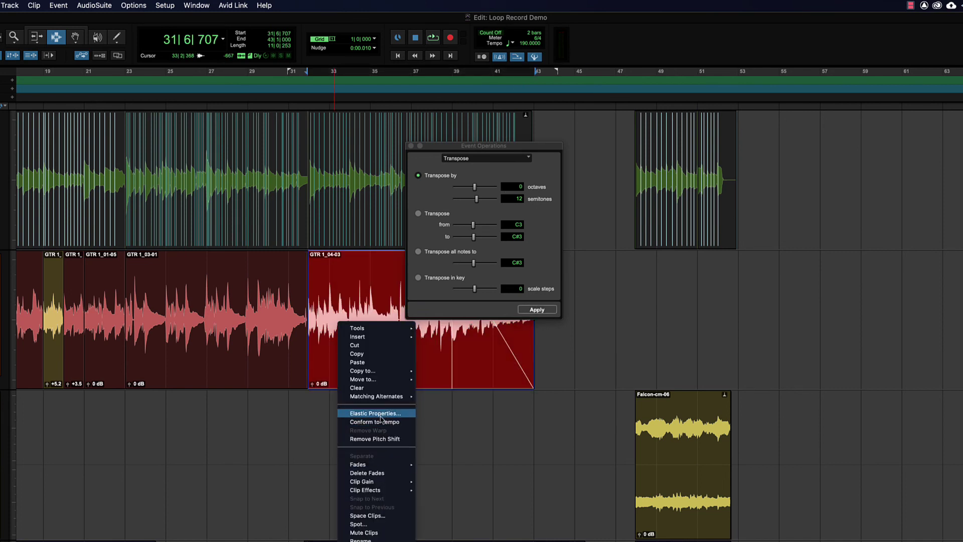
click(449, 145)
drag(470, 149, 484, 147)
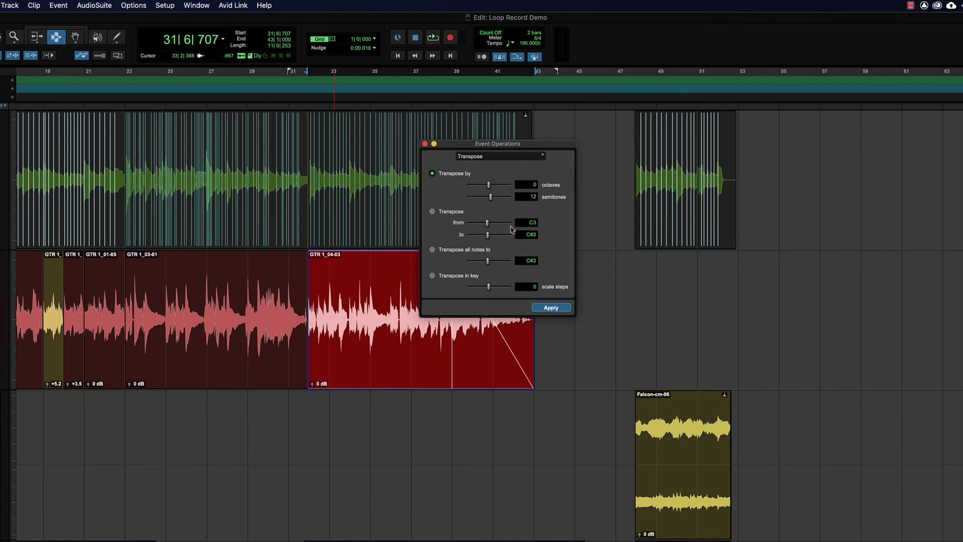